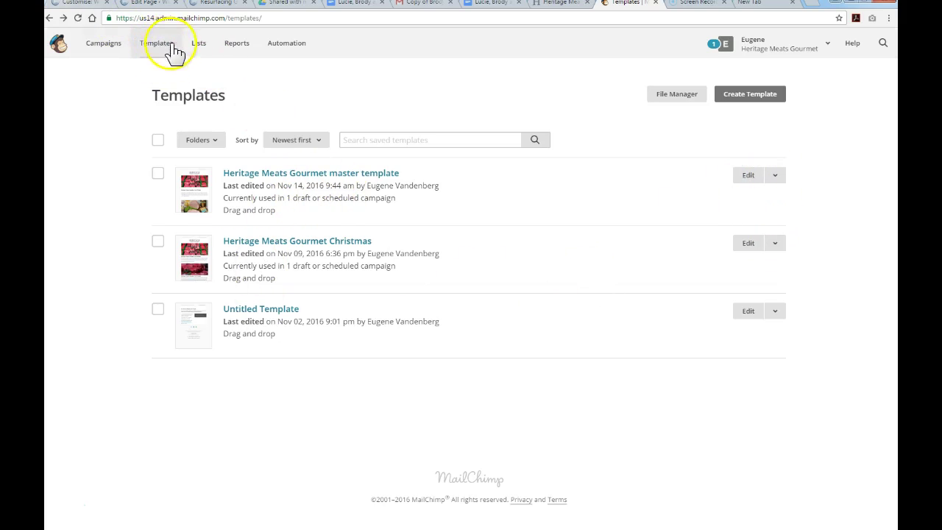
Replicate the master template to create a copy.
click(777, 177)
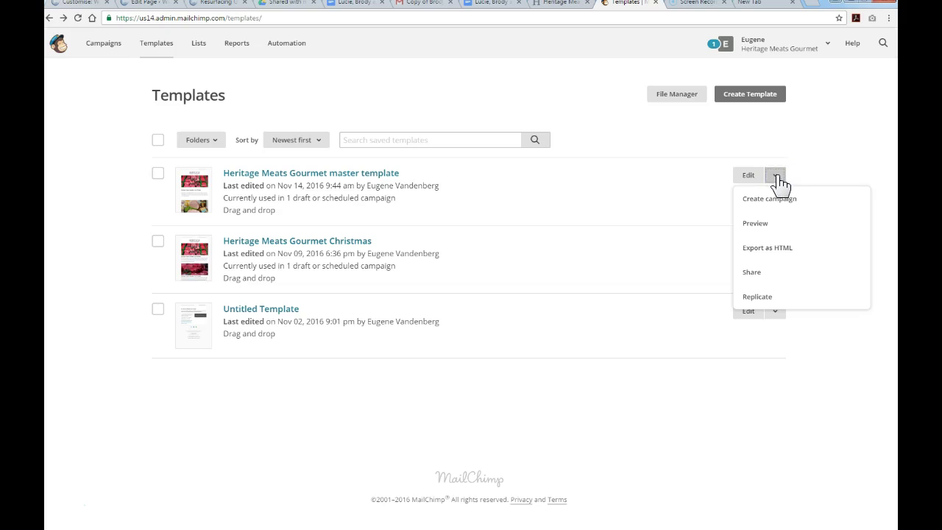
click(767, 300)
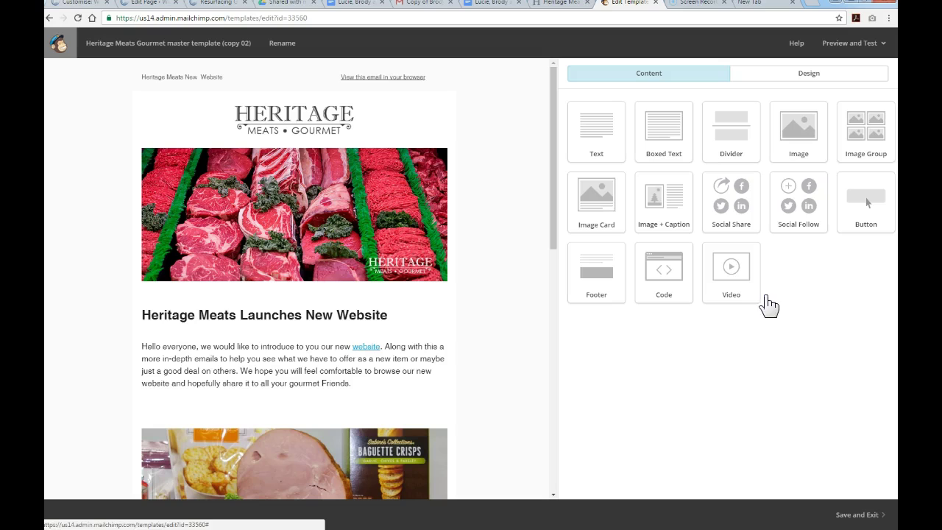
mouse_move(250, 77)
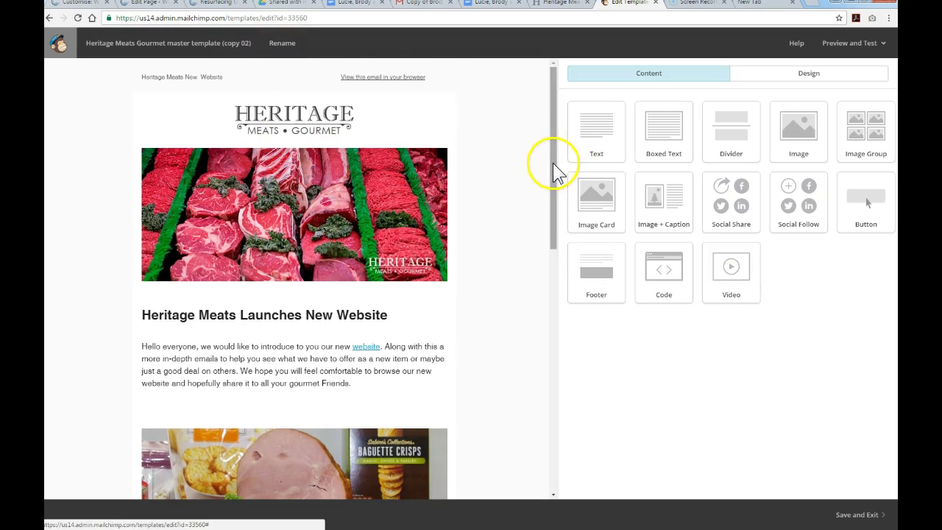
mouse_move(553, 162)
mouse_down()
mouse_move(564, 295)
mouse_move(564, 152)
mouse_up()
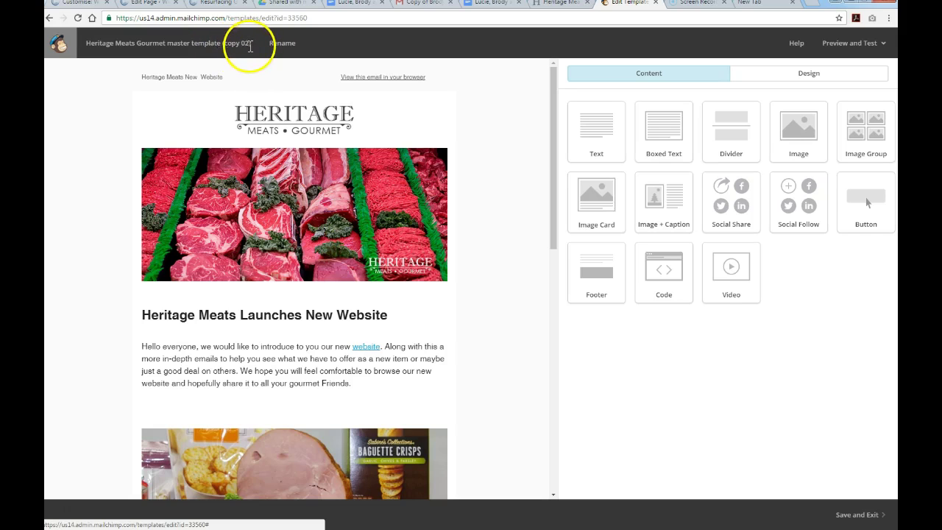
Rename the copied template to 'Heritage Meats Gourmet Sample'.
click(288, 51)
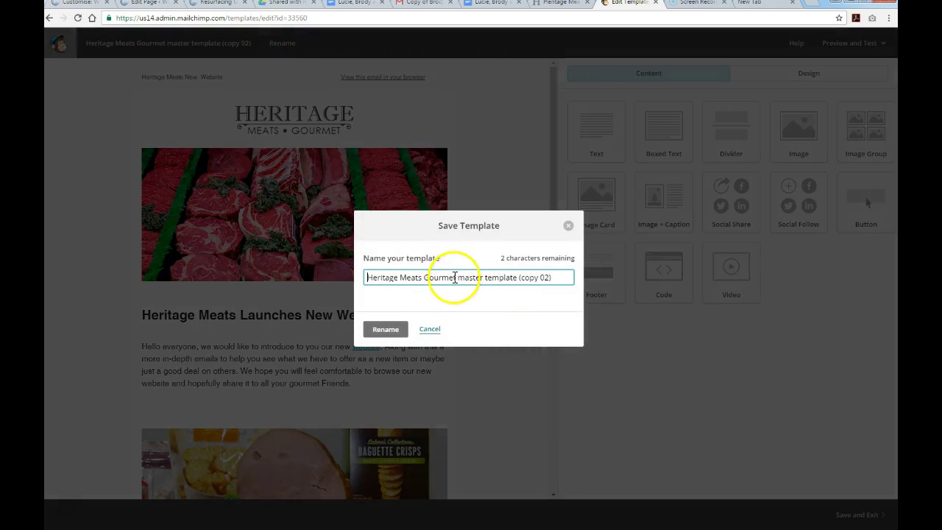
drag(460, 277, 560, 274)
text(Sam)
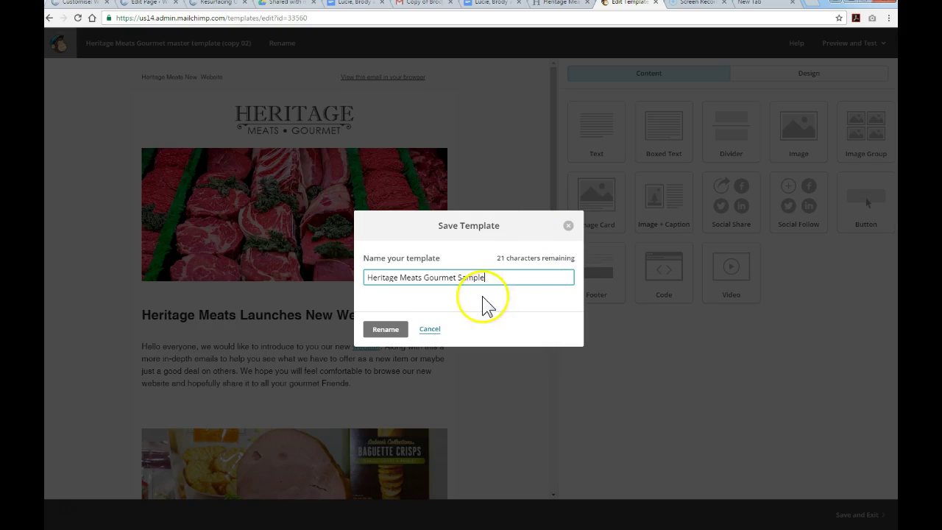
click(388, 331)
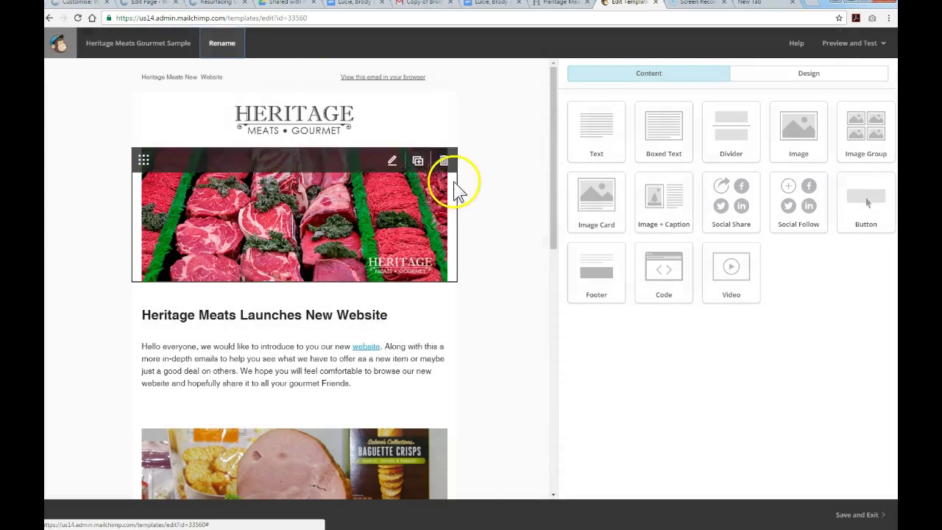
scroll(340, 303, down, 2)
scroll(340, 303, up, 2)
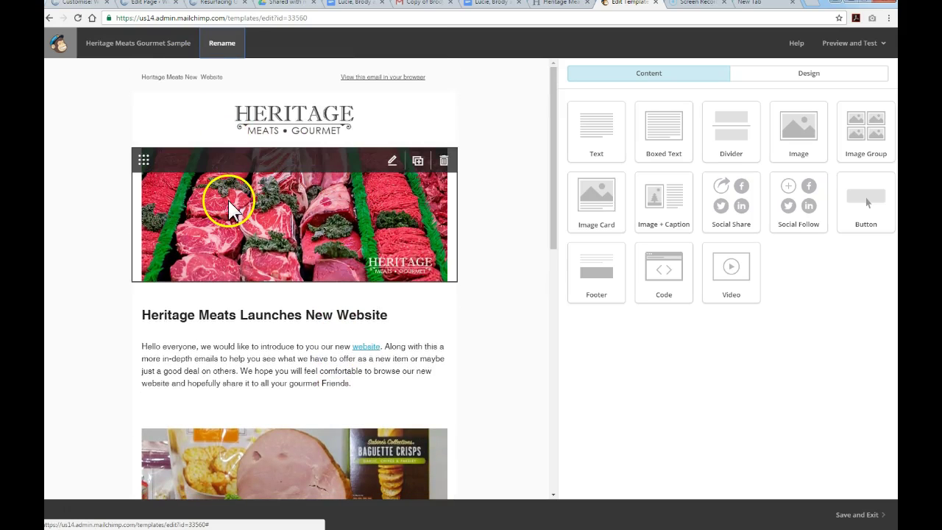
scroll(251, 427, down, 2)
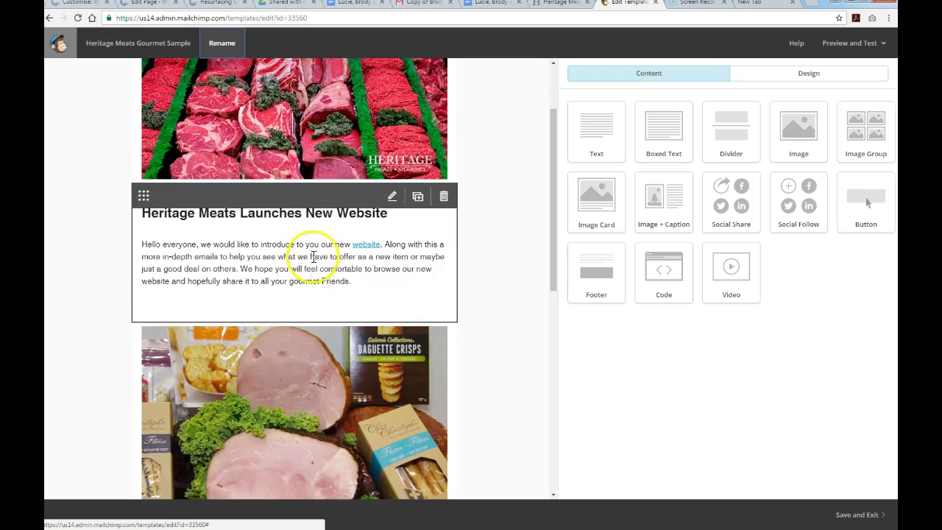
scroll(319, 184, up, 2)
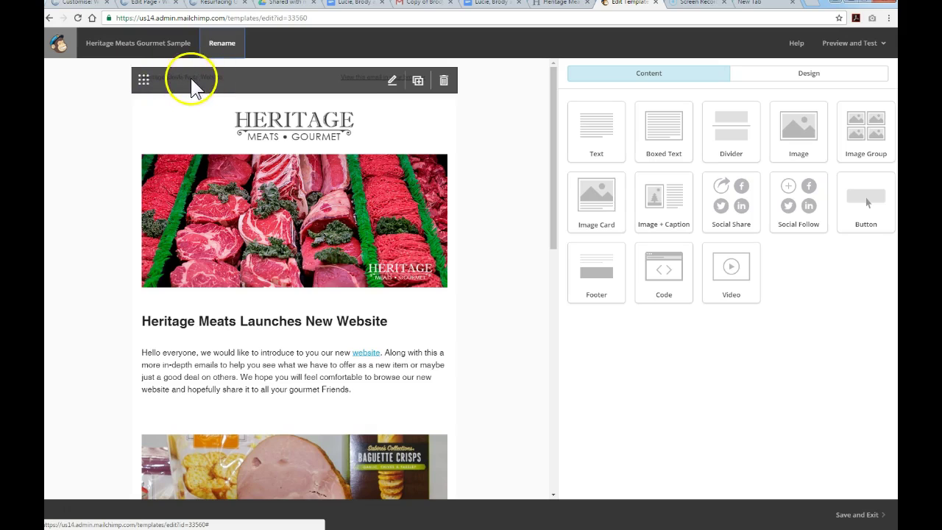
mouse_move(165, 88)
mouse_down()
mouse_move(159, 133)
mouse_move(168, 95)
mouse_up()
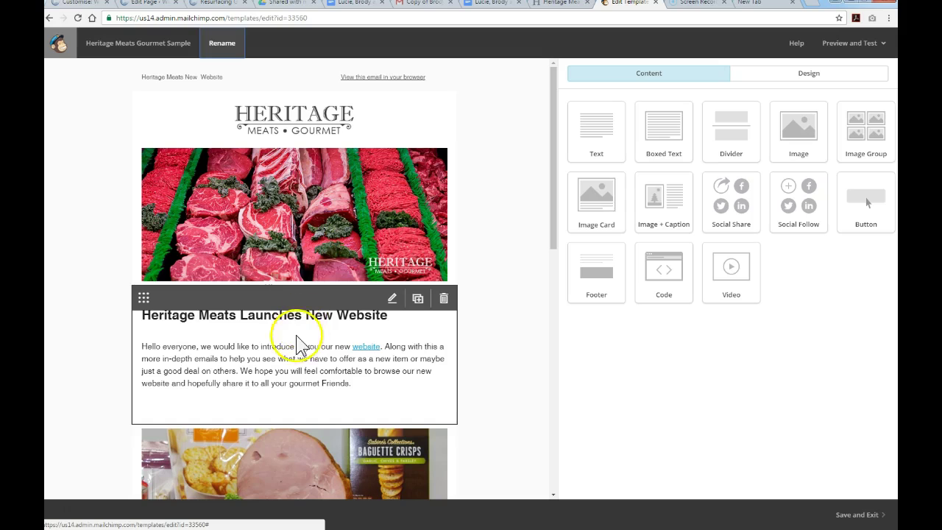
scroll(291, 351, down, 1)
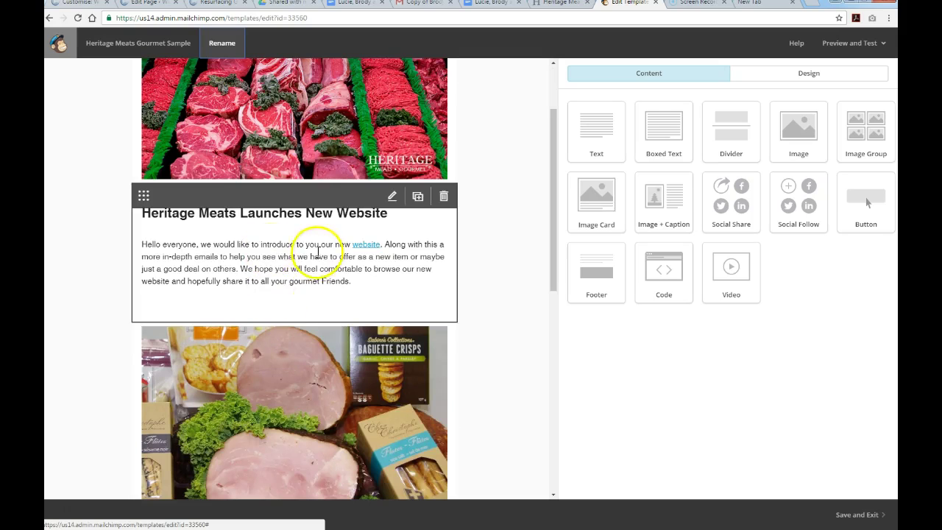
In the heading text block, delete the empty line above the heading.
click(393, 197)
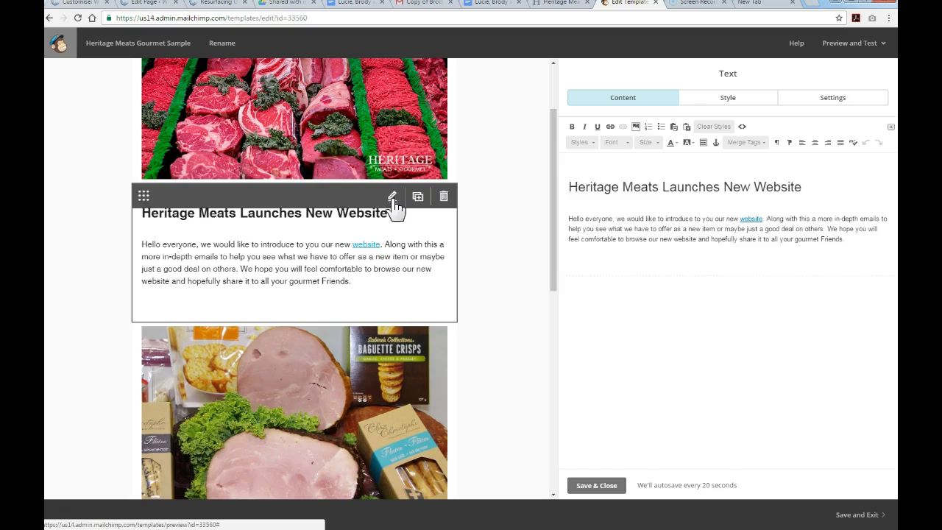
click(571, 170)
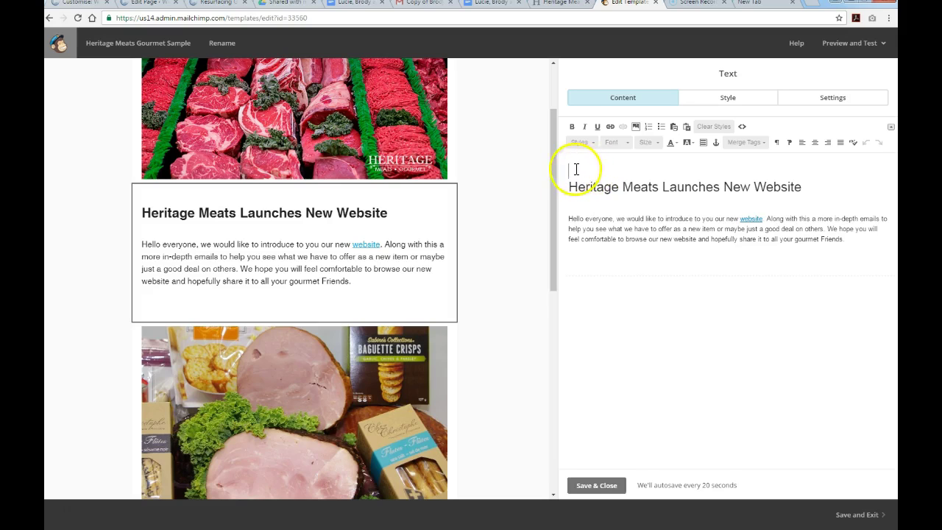
mouse_move(205, 211)
key(Delete)
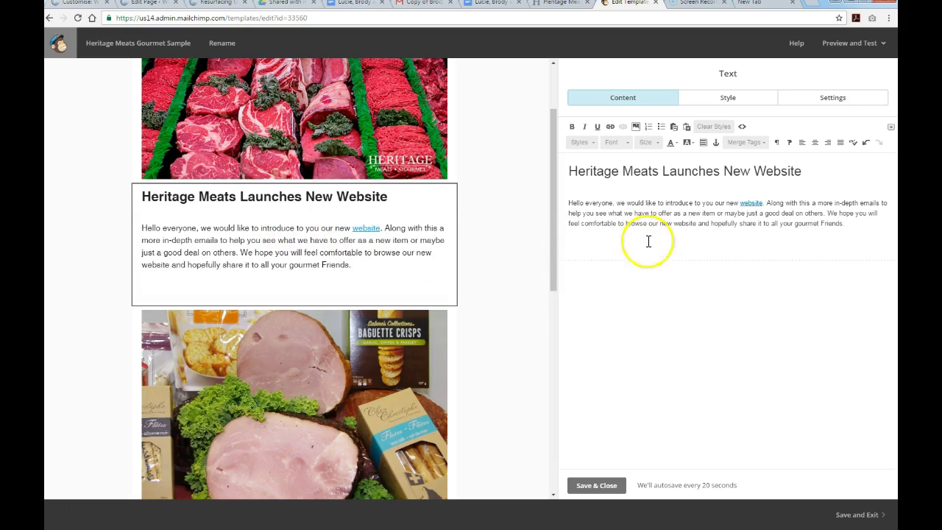
Set the 'Heritage Meats Launches New Website' heading to font size 32.
drag(806, 170, 568, 169)
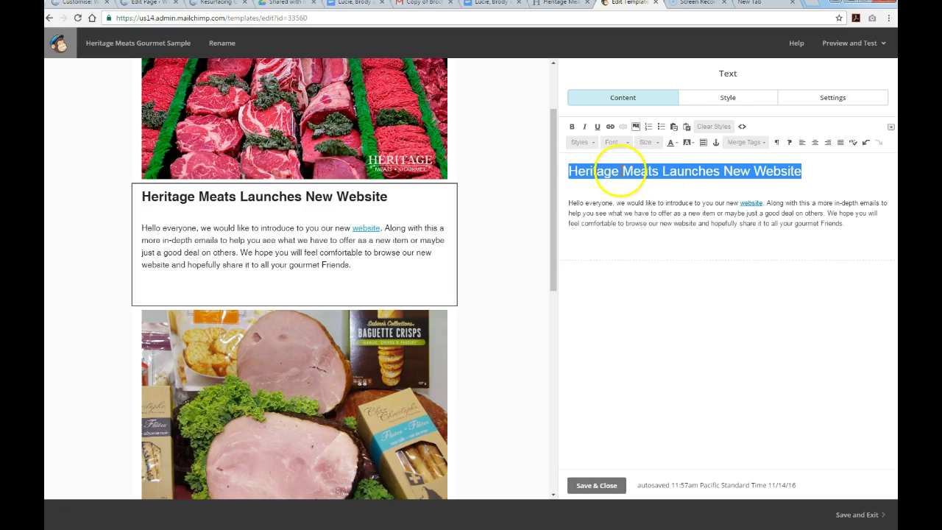
click(651, 142)
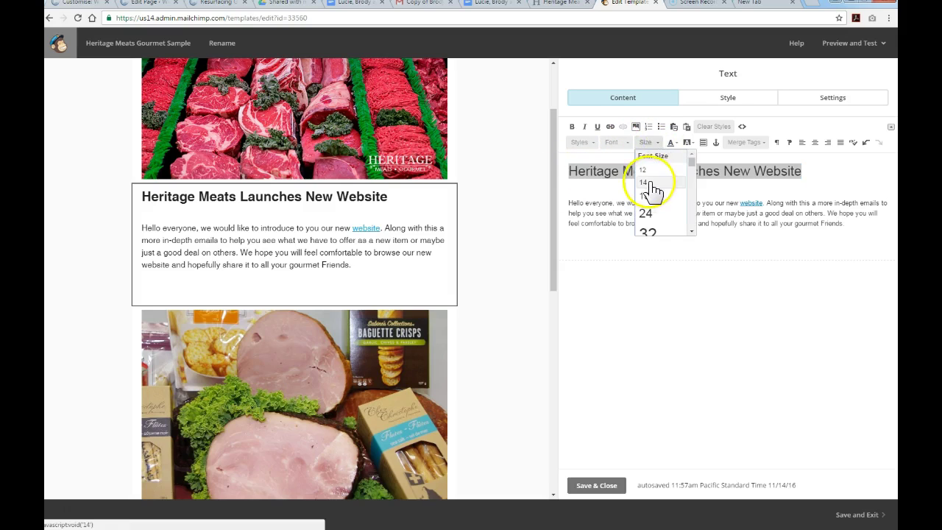
click(648, 182)
click(659, 144)
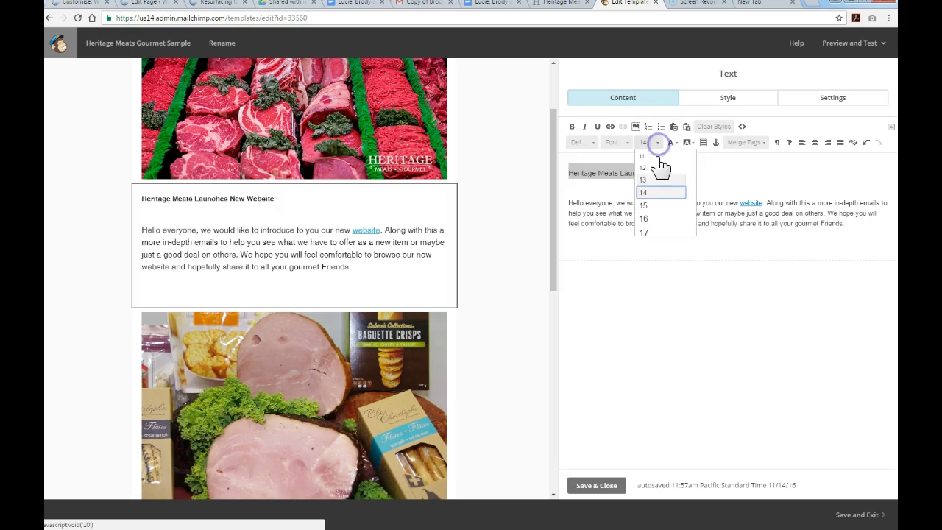
click(656, 229)
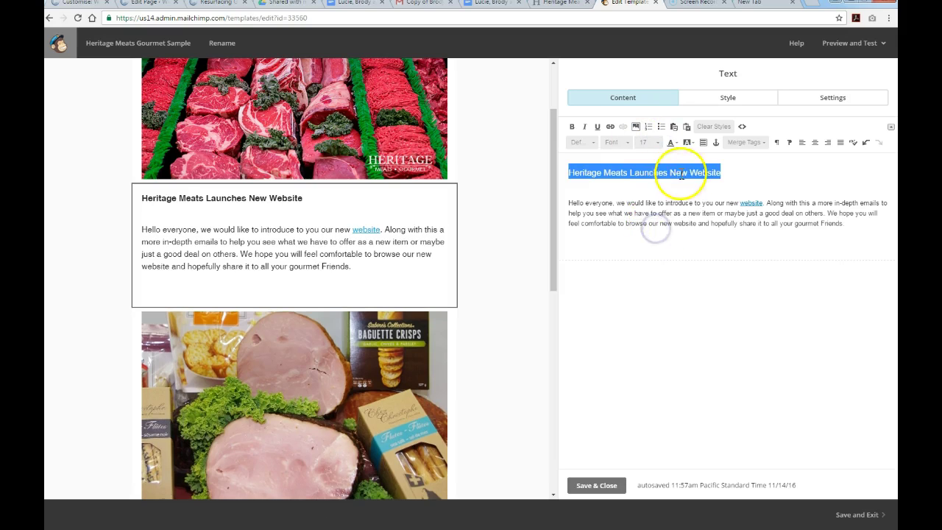
click(655, 142)
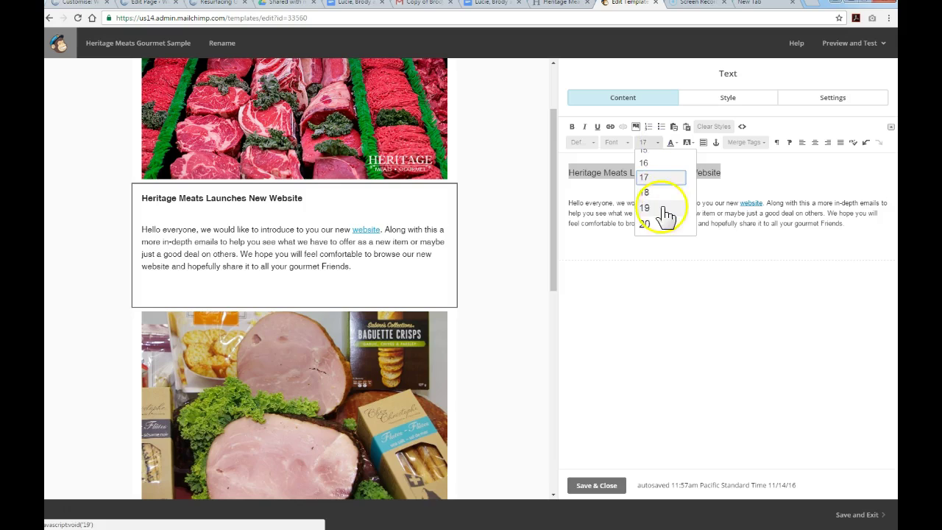
scroll(662, 221, down, 2)
click(658, 221)
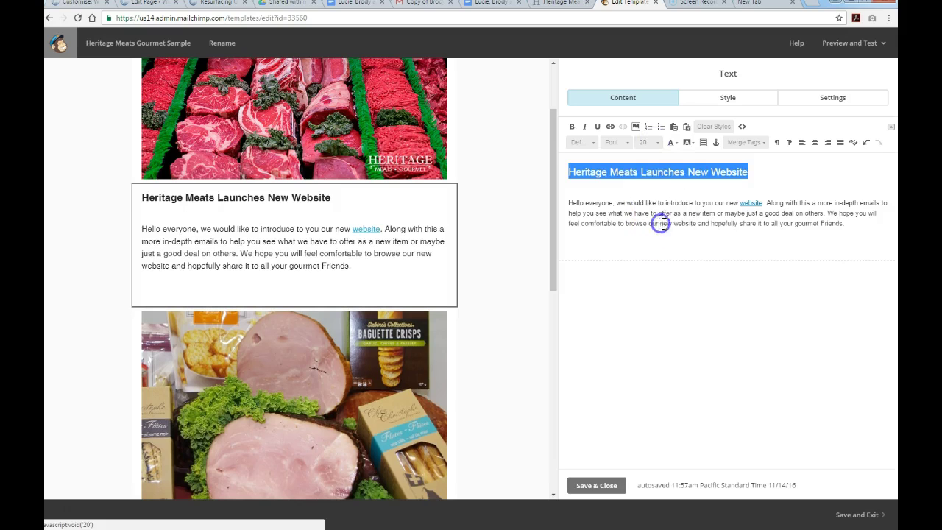
click(653, 143)
scroll(657, 191, down, 3)
scroll(663, 202, up, 3)
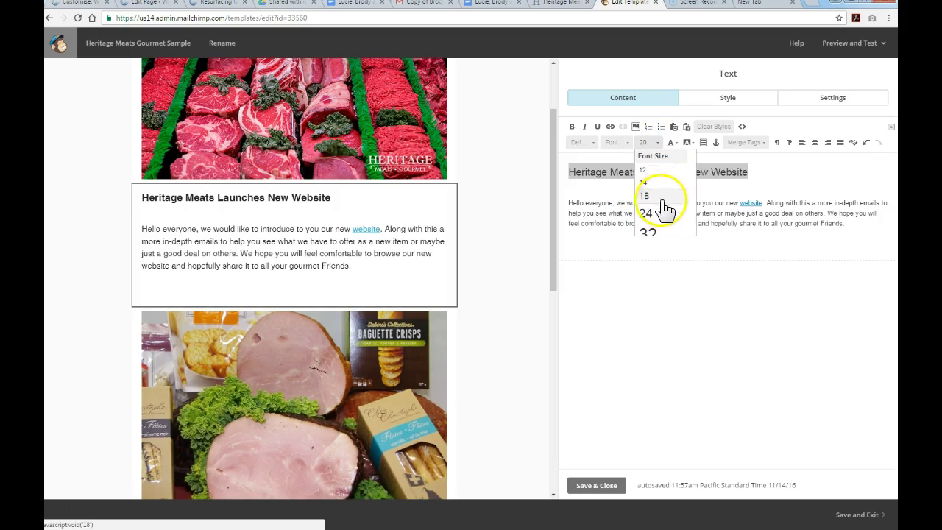
click(668, 234)
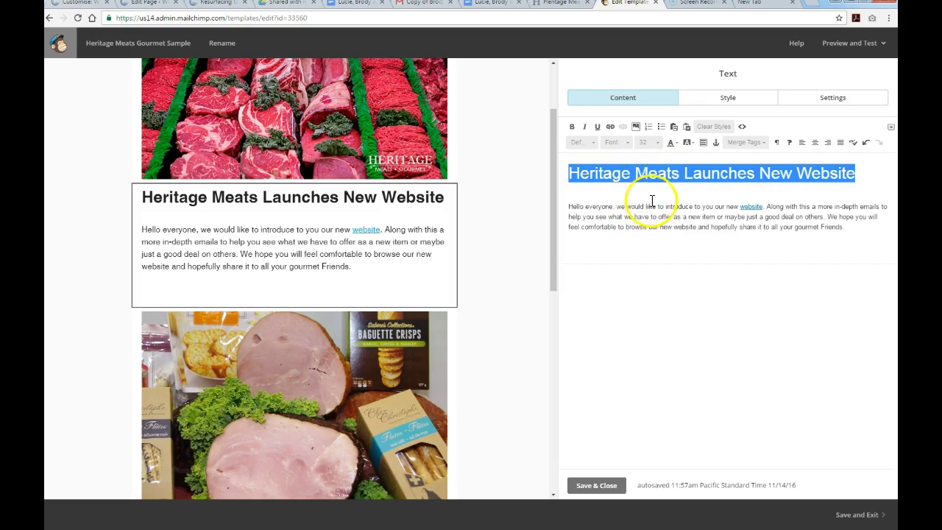
click(640, 207)
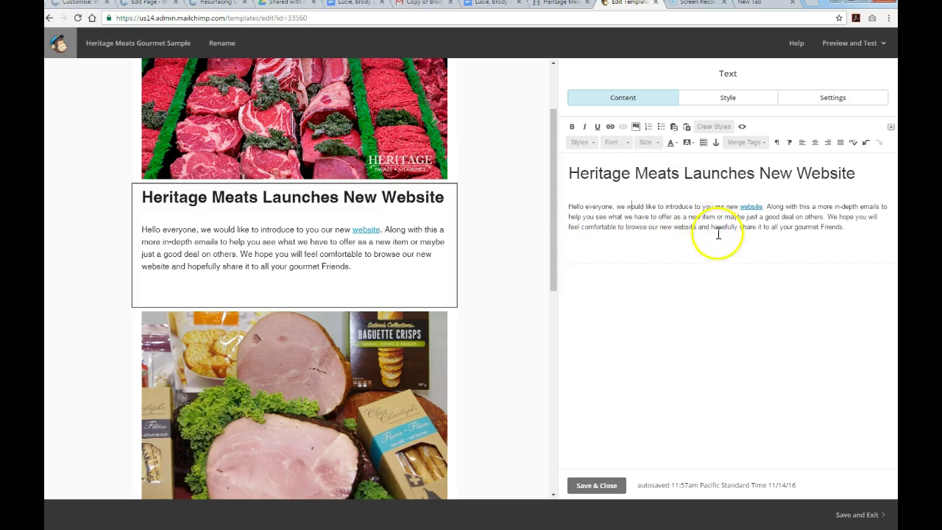
drag(713, 227, 592, 207)
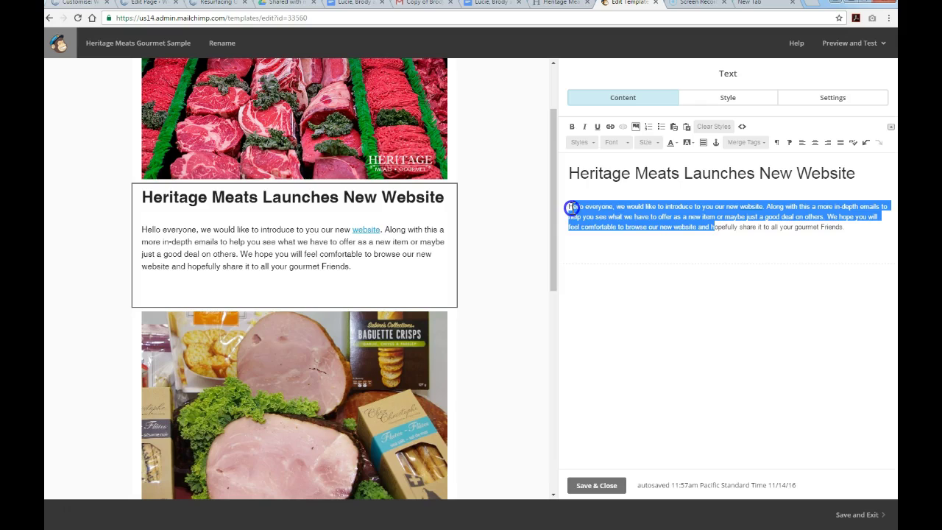
click(631, 216)
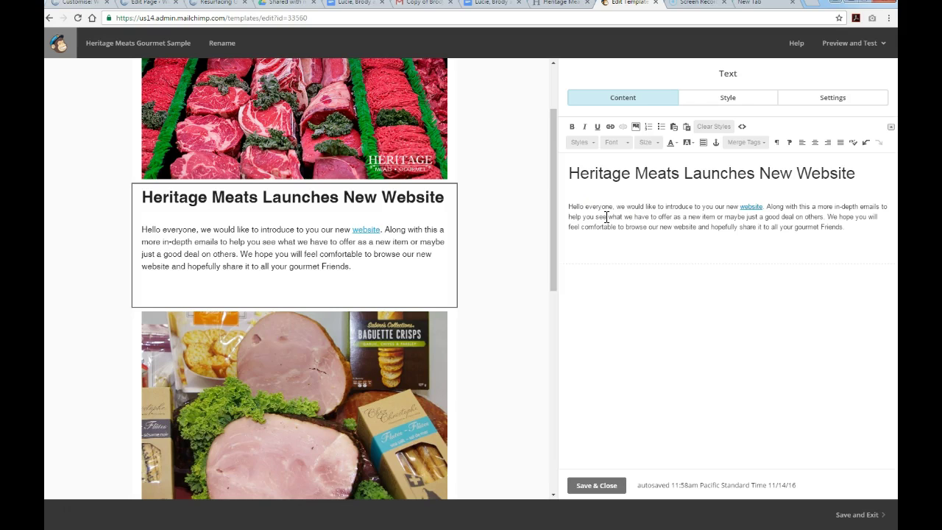
On the website, open Products > Fine Quality Meats > Non-Medicated Poultry and select its URL.
click(560, 4)
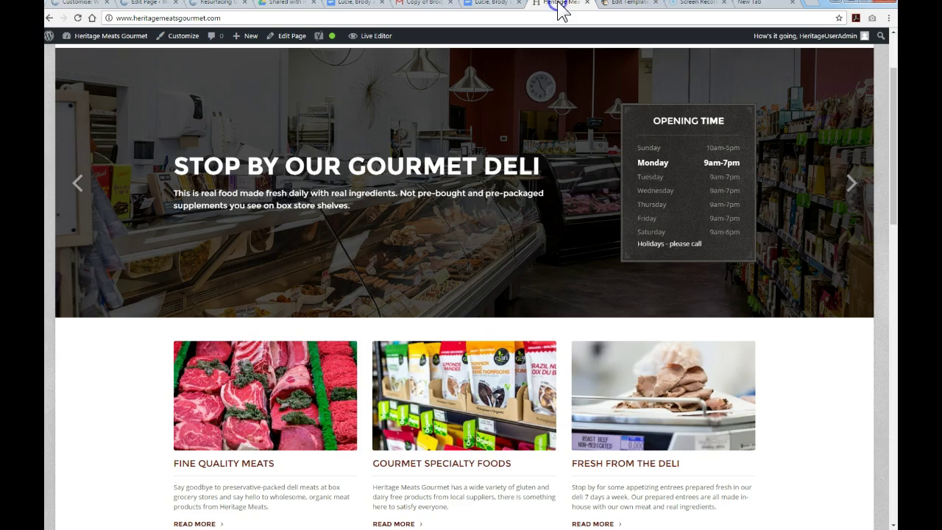
scroll(122, 362, up, 2)
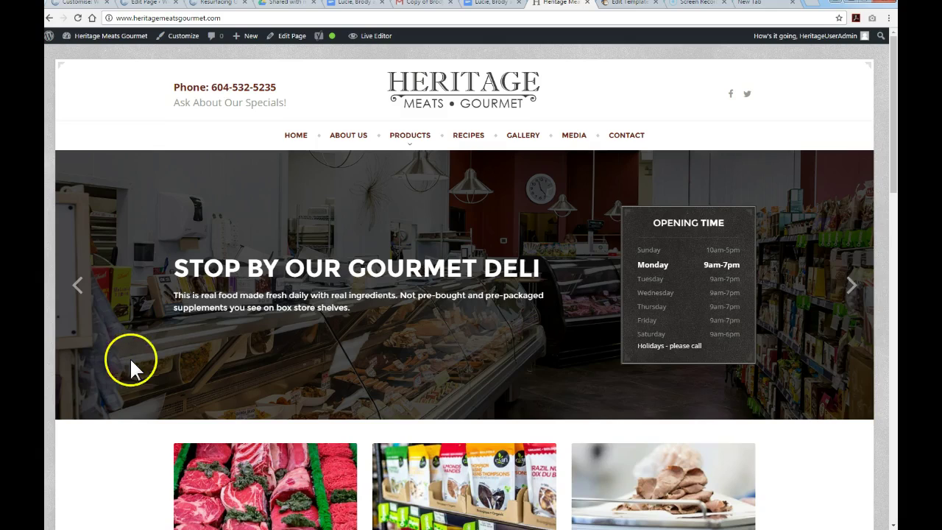
mouse_move(411, 140)
mouse_move(417, 166)
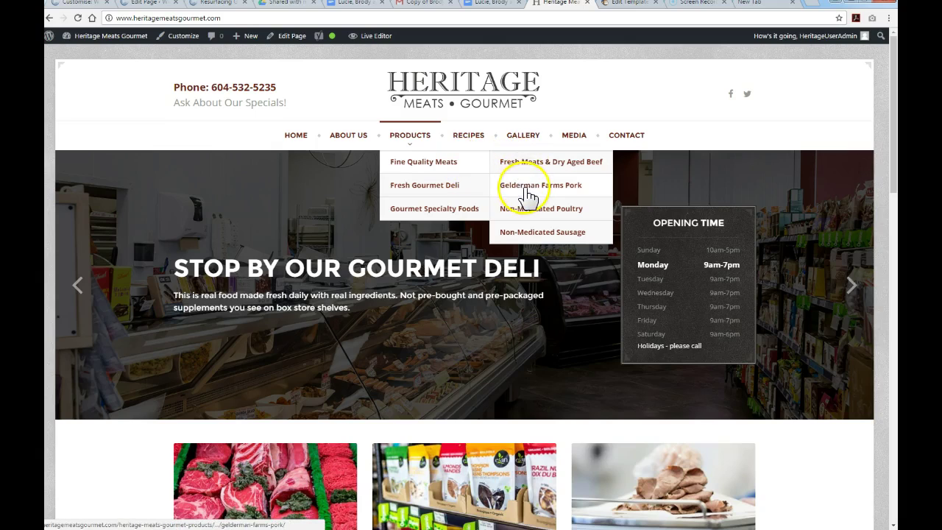
click(533, 214)
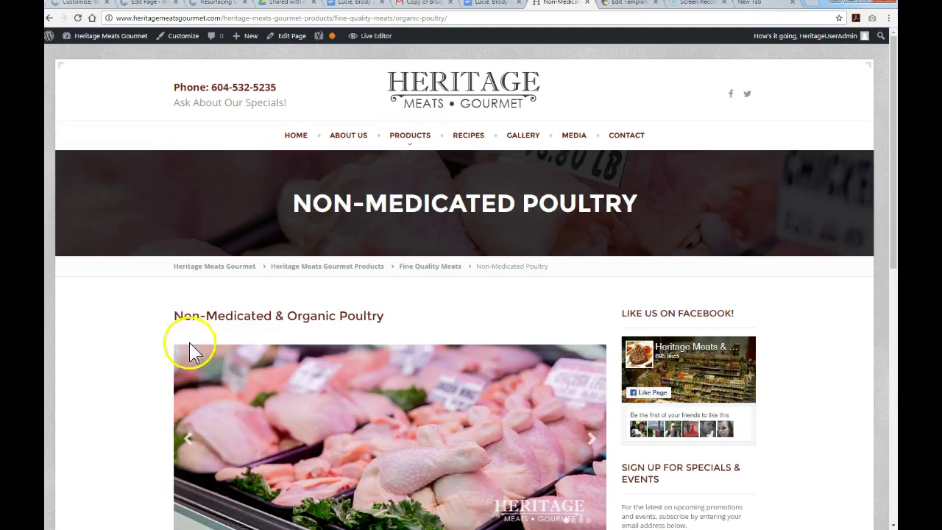
scroll(184, 346, down, 3)
scroll(164, 327, up, 3)
click(290, 20)
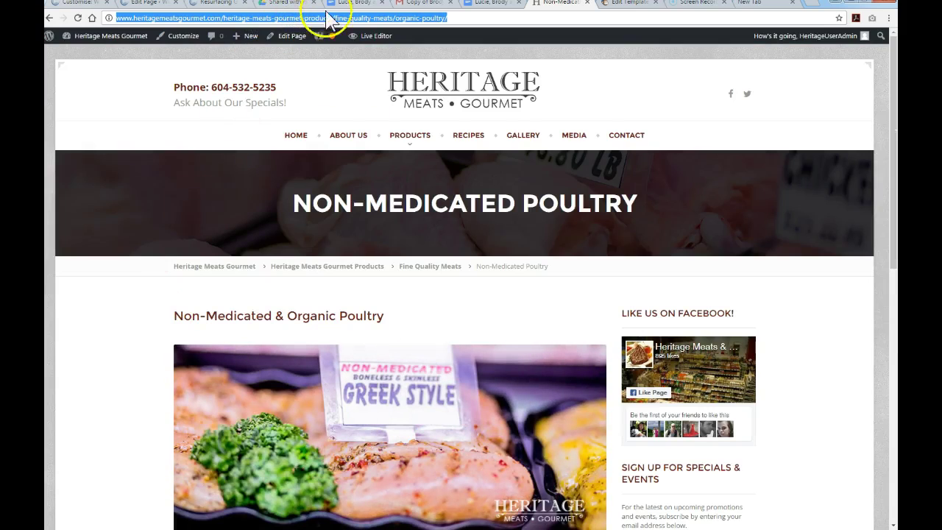
Link 'you see what' in the announcement paragraph to the pasted Non-Medicated Poultry URL.
click(631, 4)
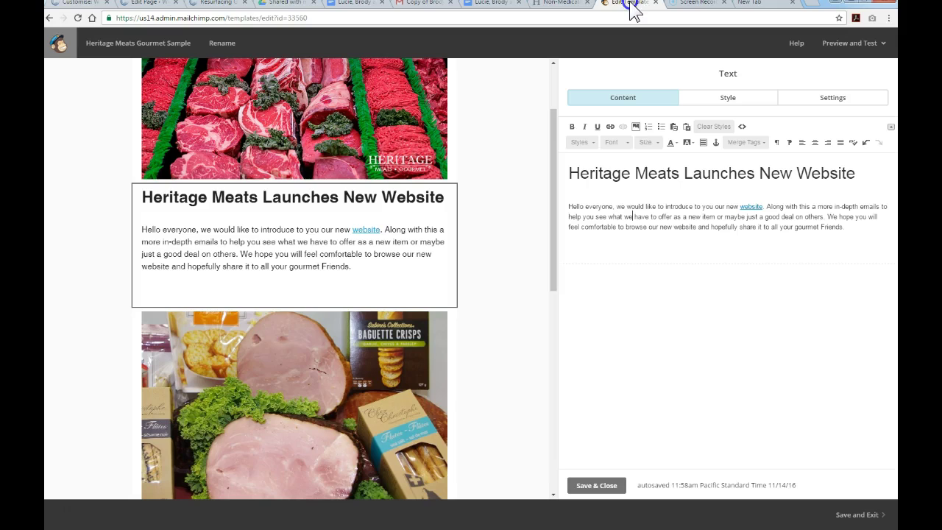
click(632, 216)
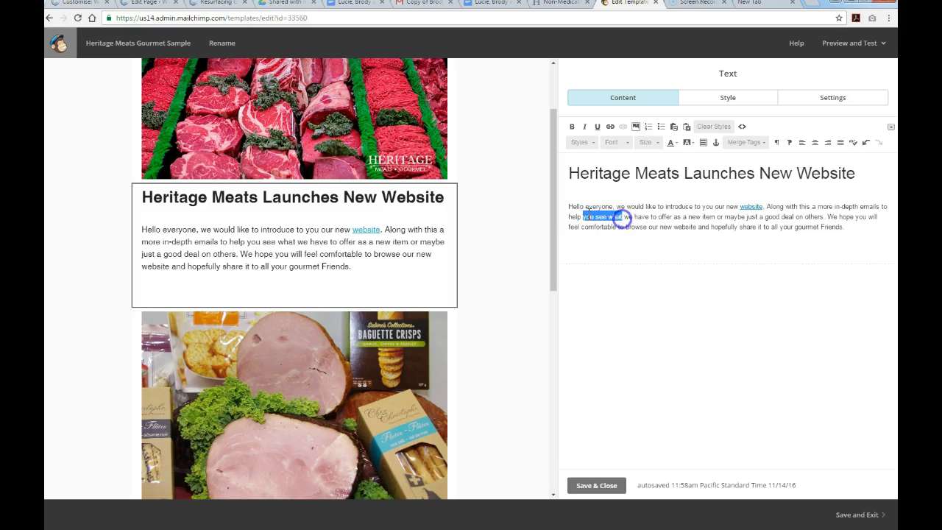
click(585, 217)
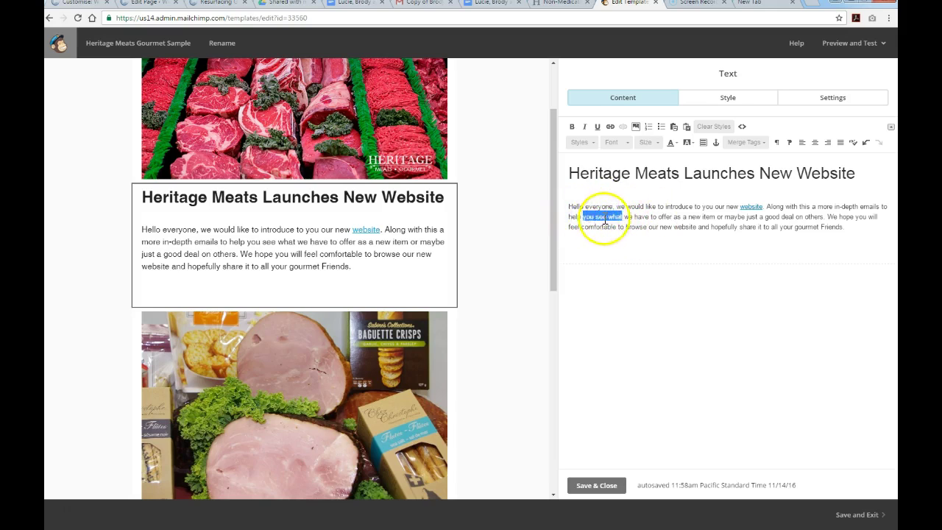
click(611, 128)
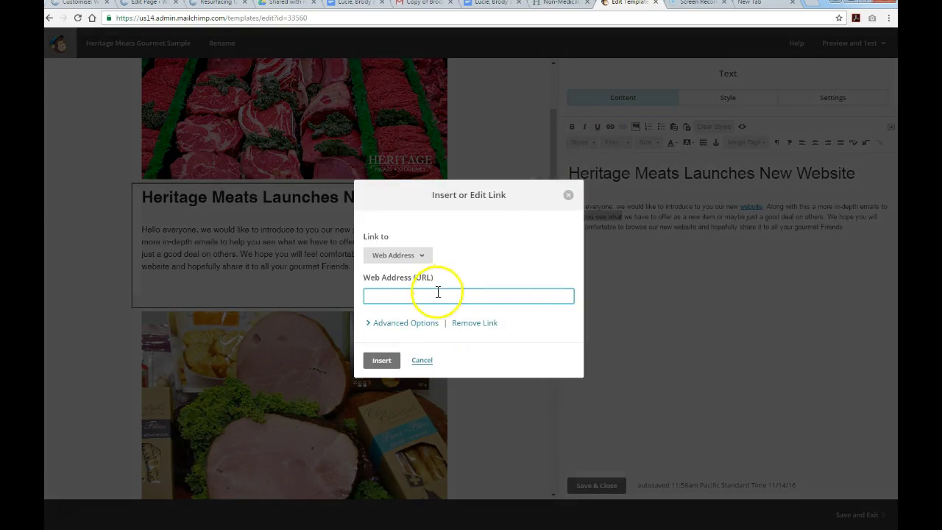
click(387, 297)
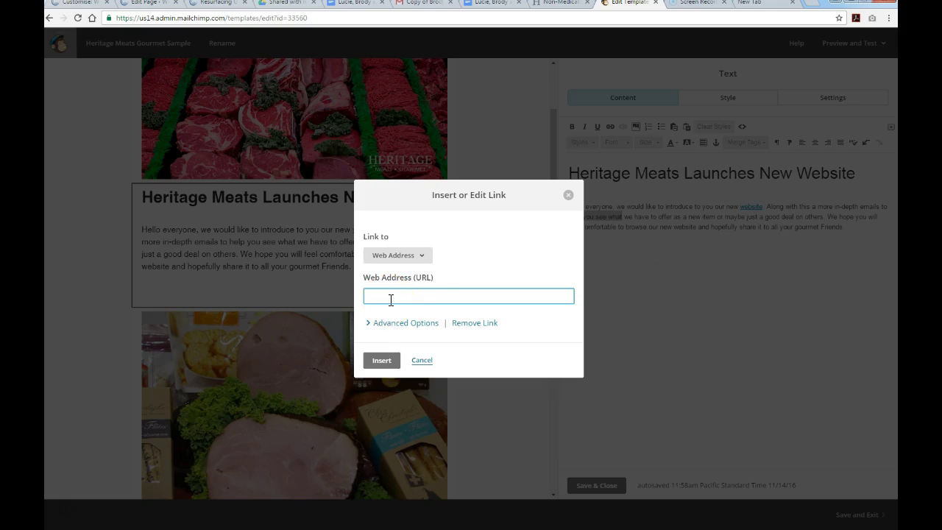
key(ctrl+v)
click(381, 360)
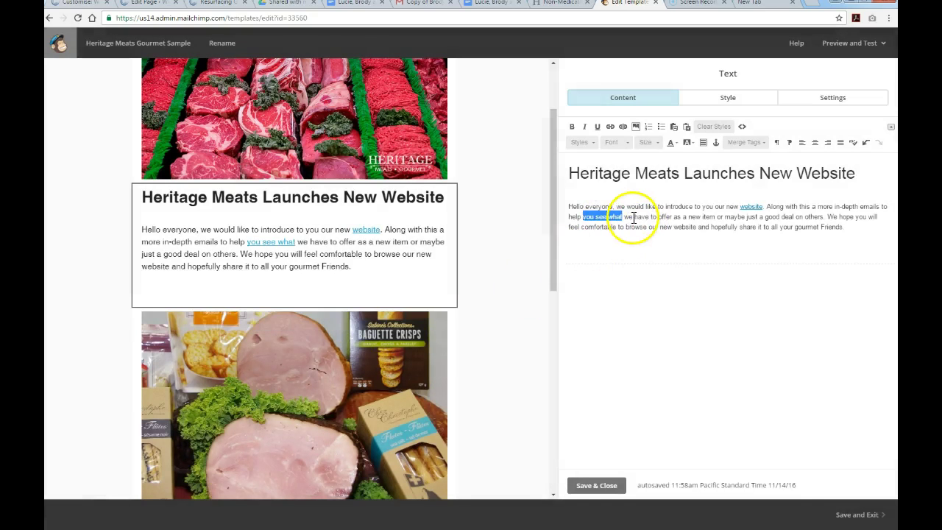
click(635, 217)
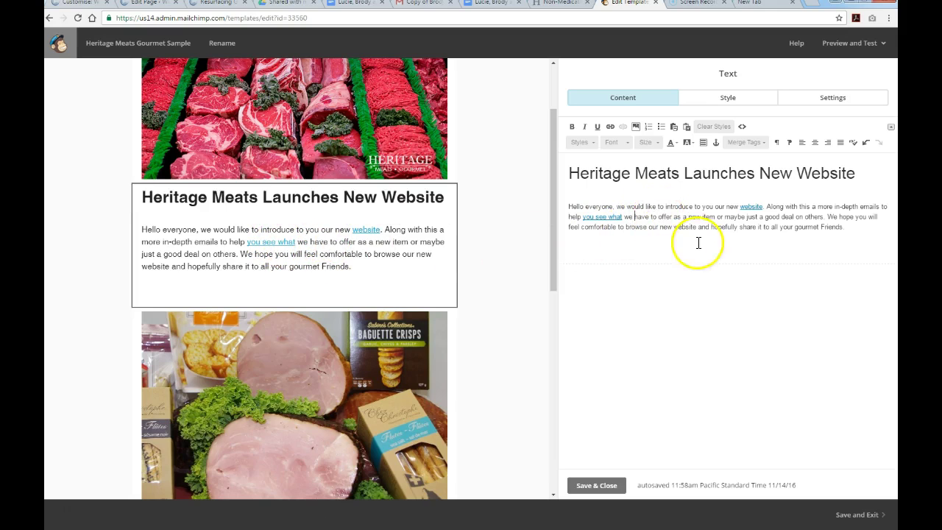
click(646, 217)
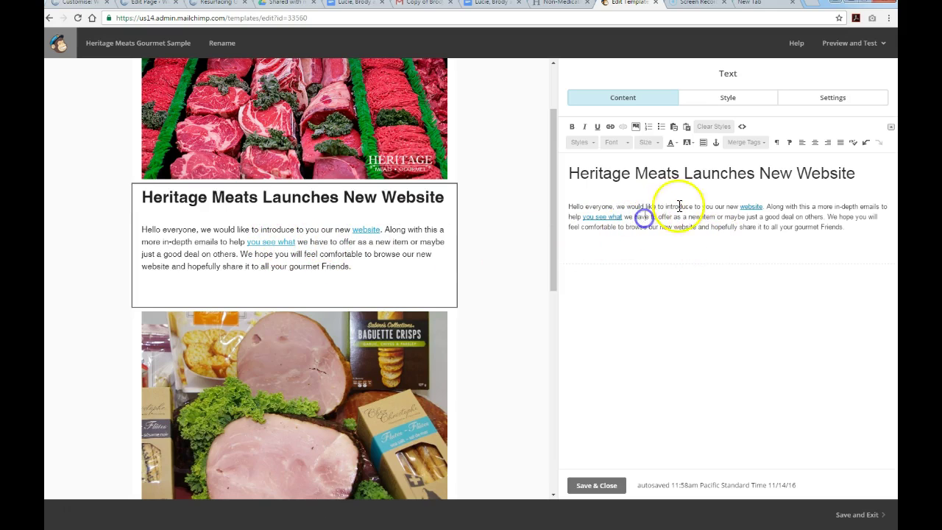
Save the announcement block and delete the old picture from the Special block.
click(597, 486)
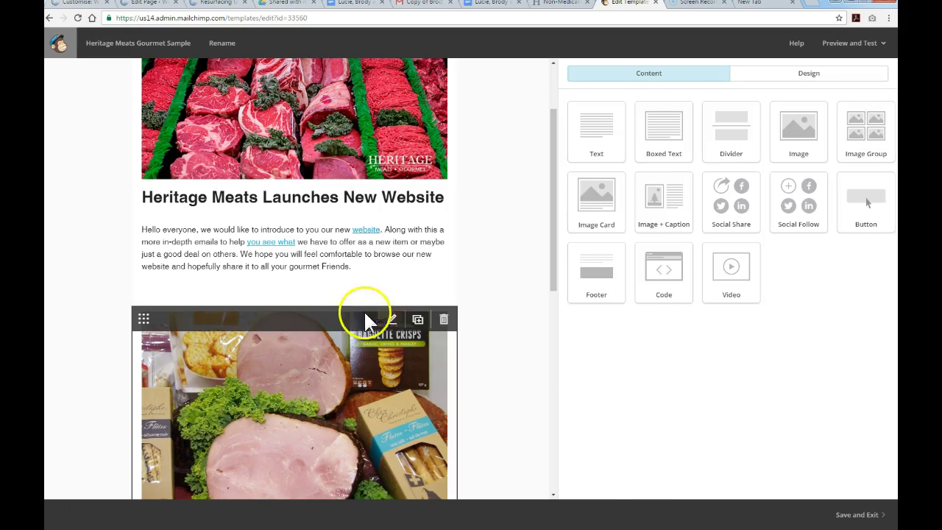
scroll(371, 335, down, 1)
scroll(372, 328, down, 1)
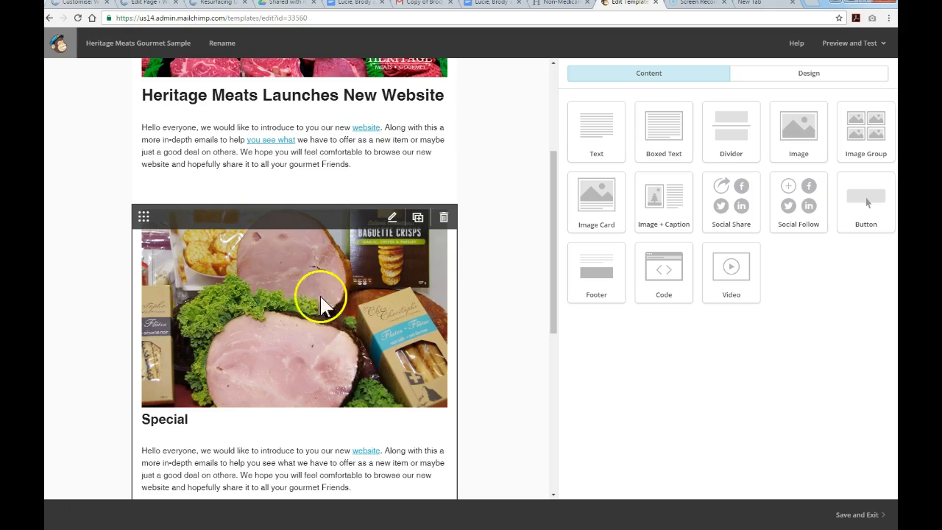
click(391, 219)
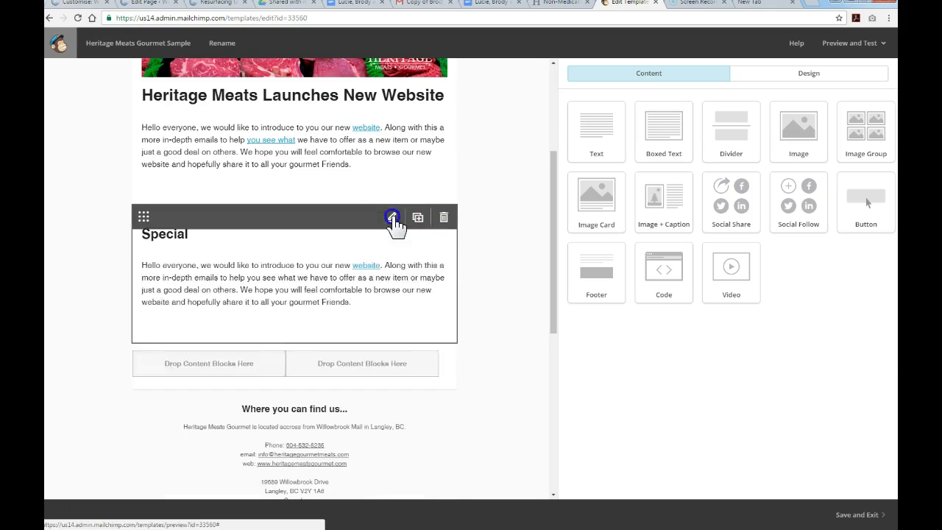
click(704, 280)
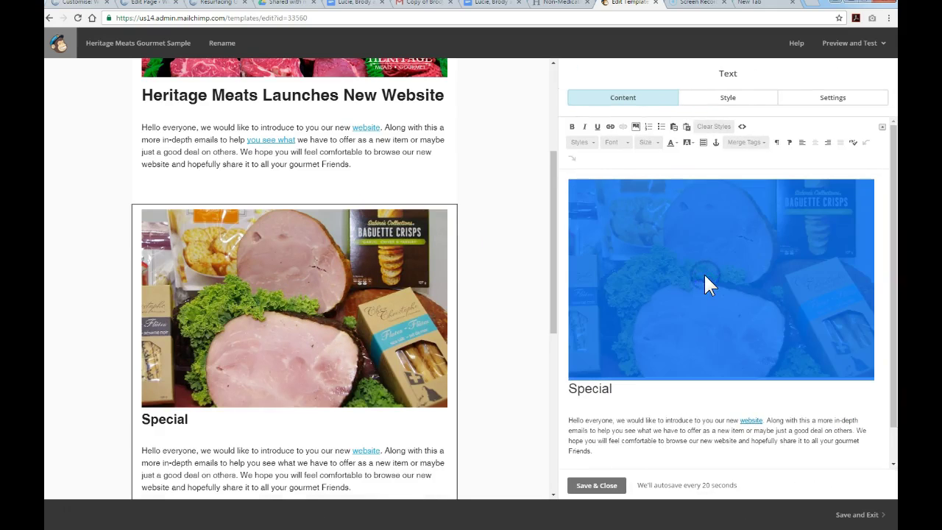
key(Delete)
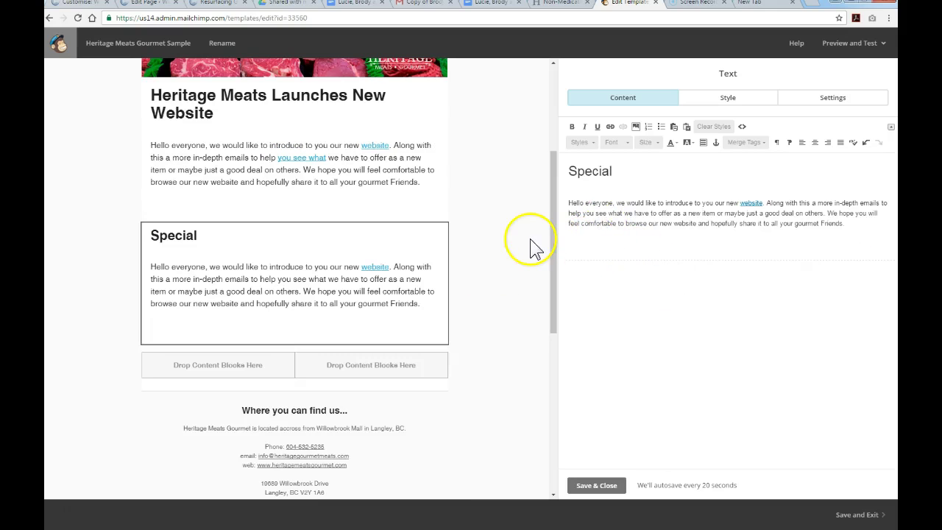
Add an empty line above the Special heading and bring up the File Manager.
key(Return)
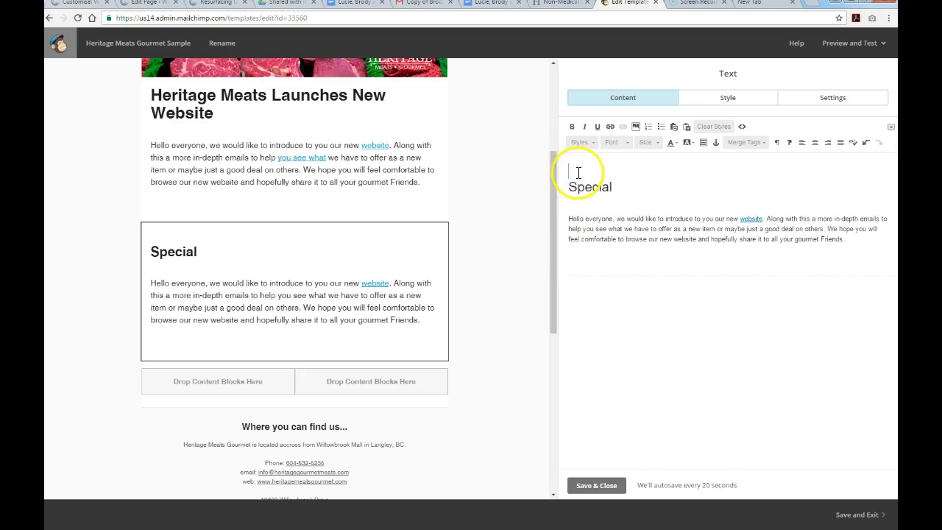
click(571, 171)
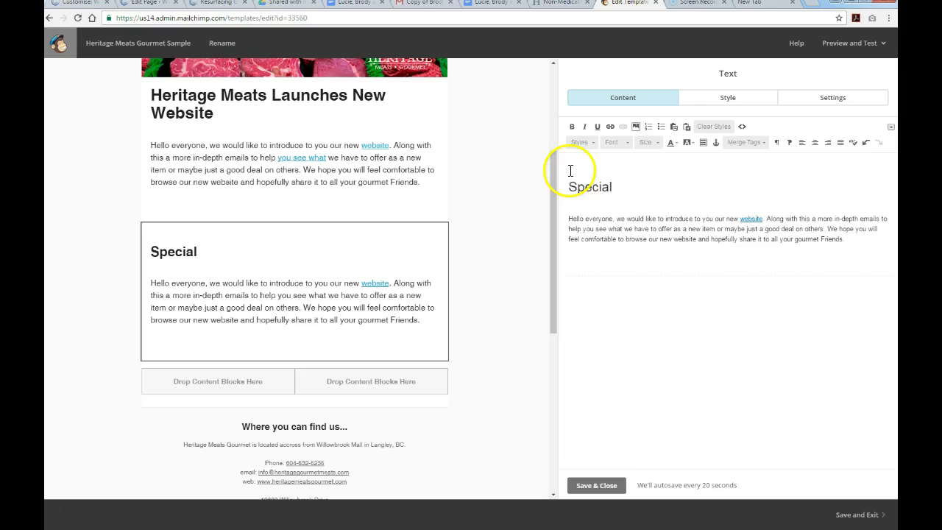
click(636, 126)
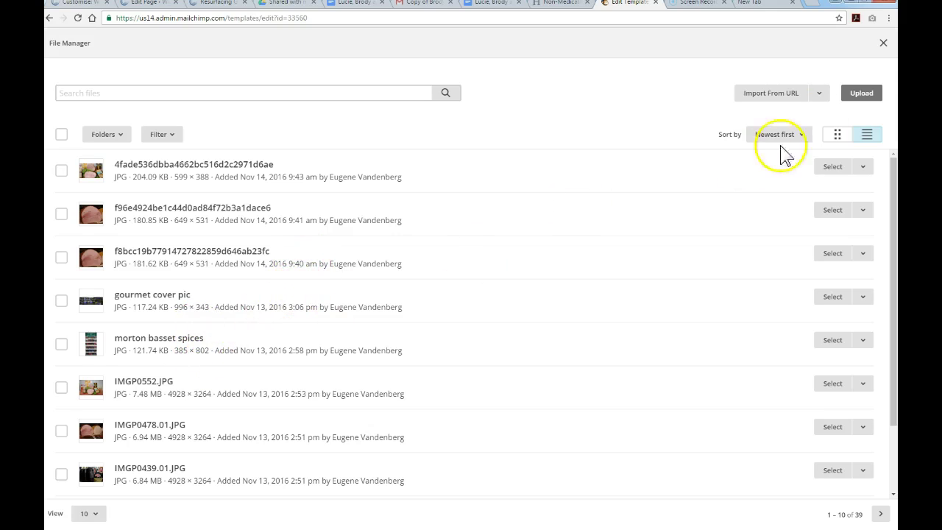
Open the options menu for the newest ham-and-crisps image in File Manager.
click(862, 95)
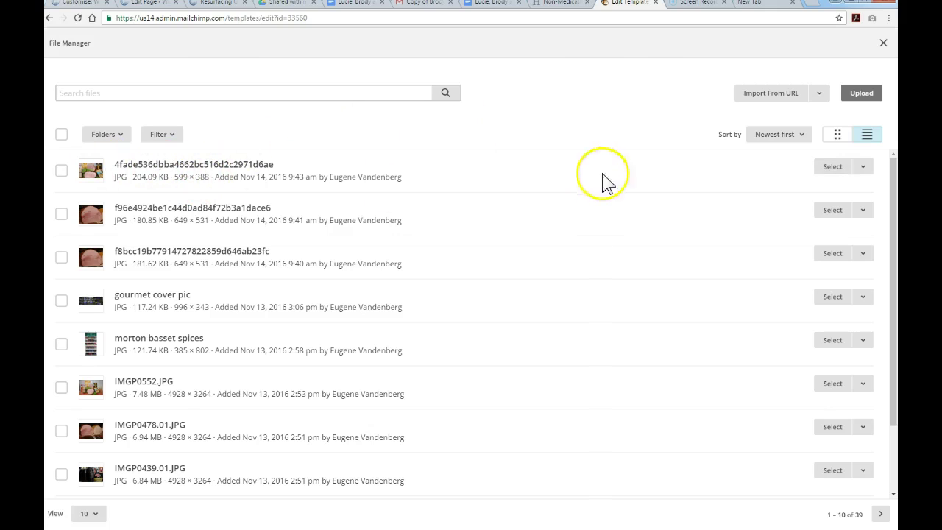
click(863, 167)
Select the newest ham image and set its width to 600 pixels.
click(835, 168)
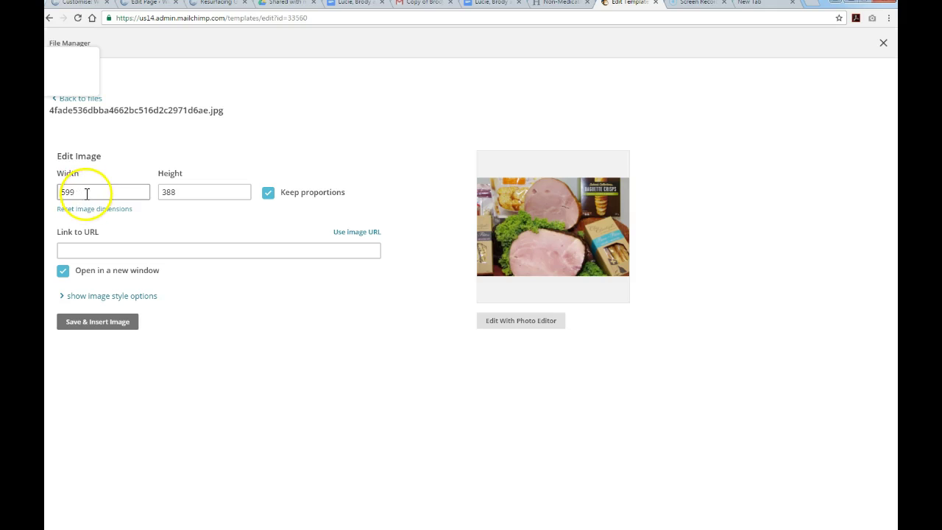
drag(86, 192, 44, 190)
text(600)
key(Tab)
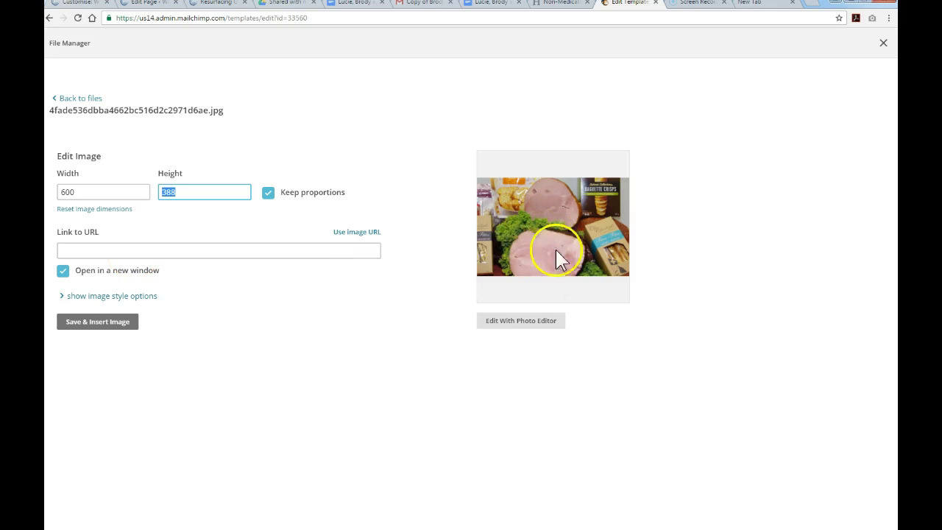
Copy the Fresh Gourmet Deli page address from the website's Products menu, then return to MailChimp.
click(562, 3)
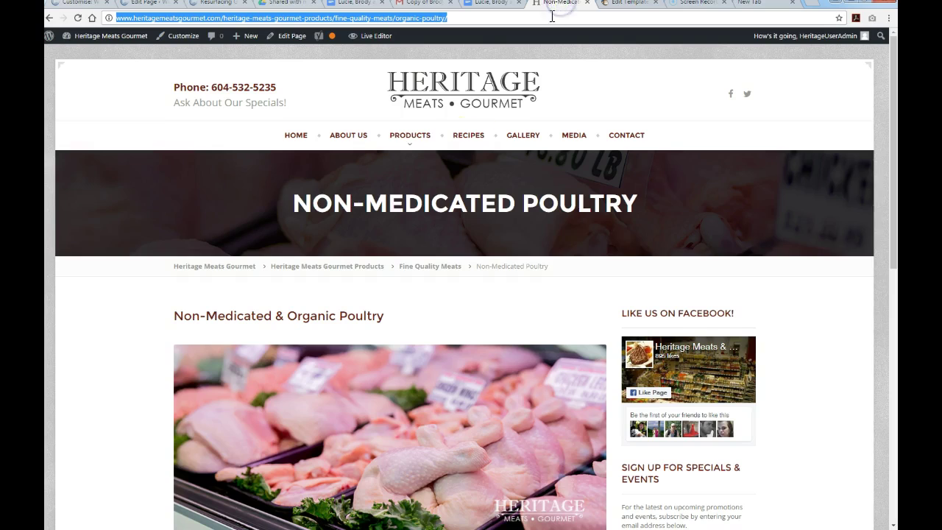
click(414, 137)
click(424, 186)
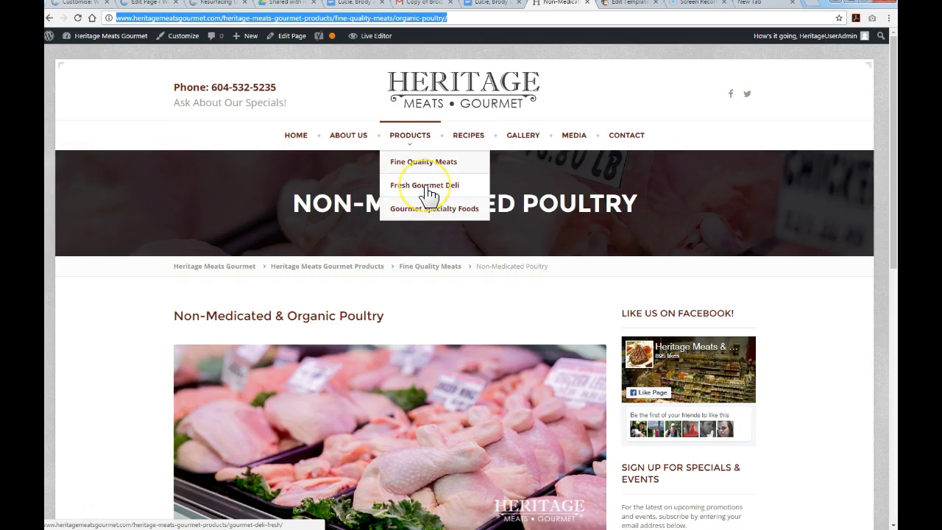
click(427, 189)
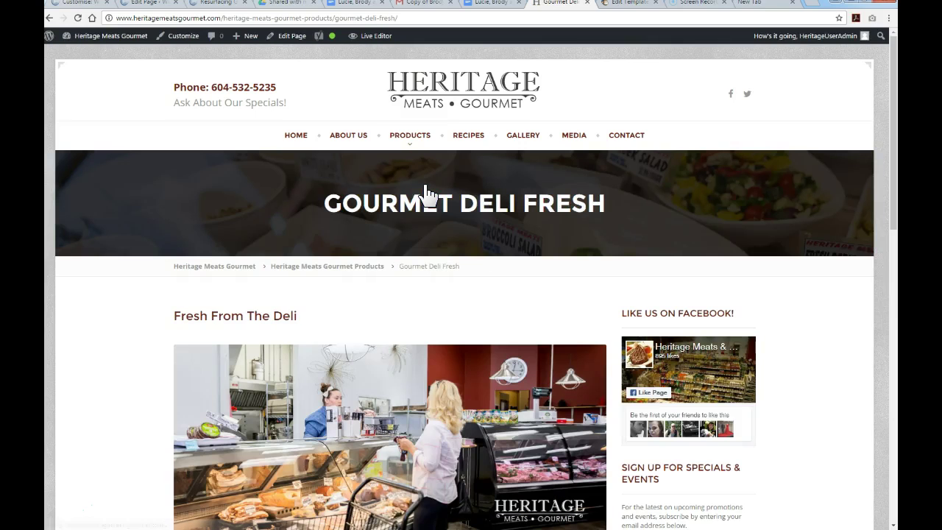
click(248, 20)
right_click(253, 18)
click(274, 55)
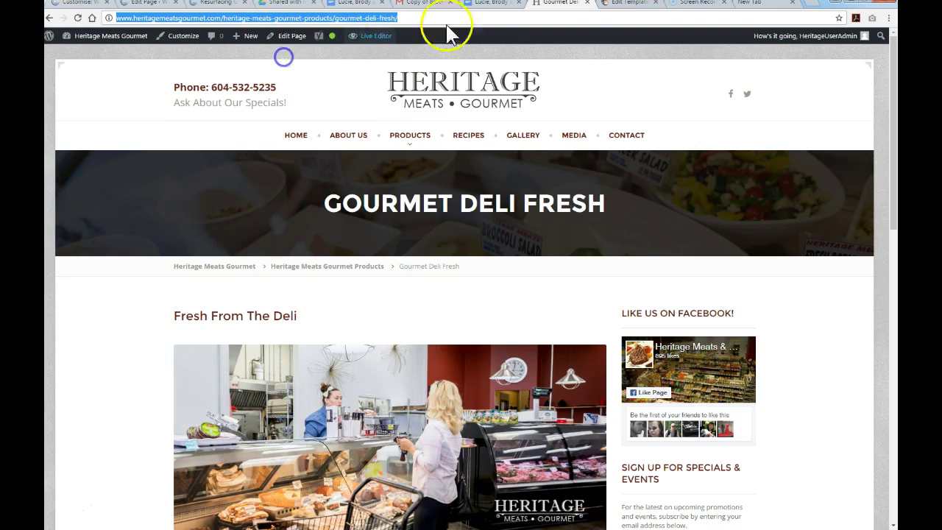
key(ctrl+Tab)
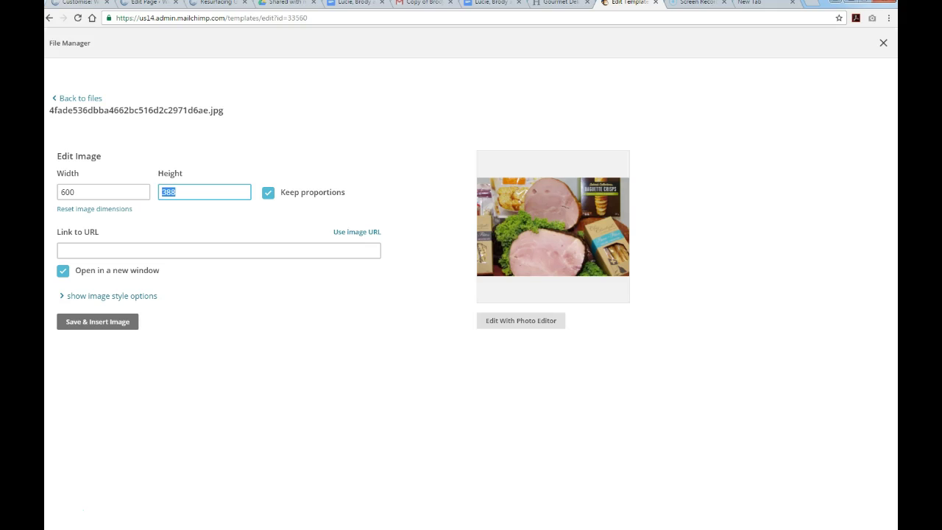
Paste the Gourmet Deli Fresh URL as the ham image's link and launch the Photo Editor.
click(70, 251)
right_click(70, 251)
click(111, 311)
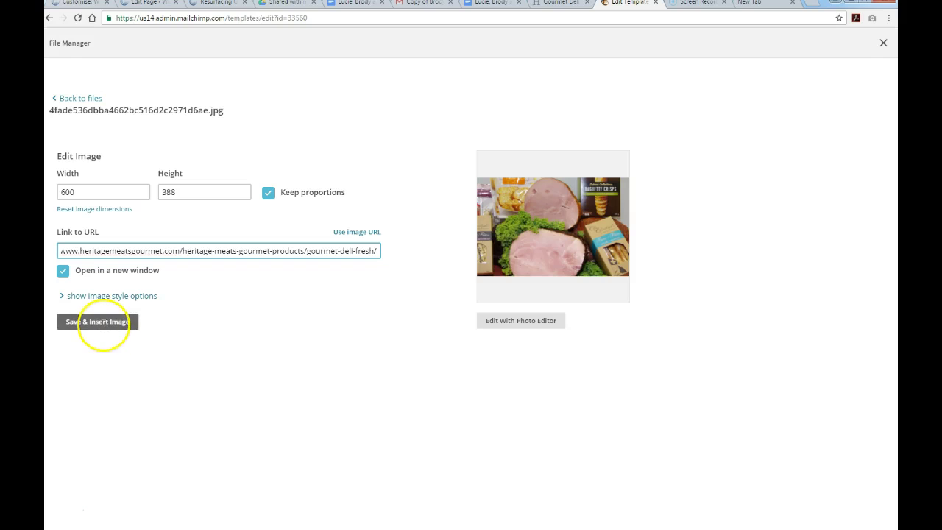
click(522, 322)
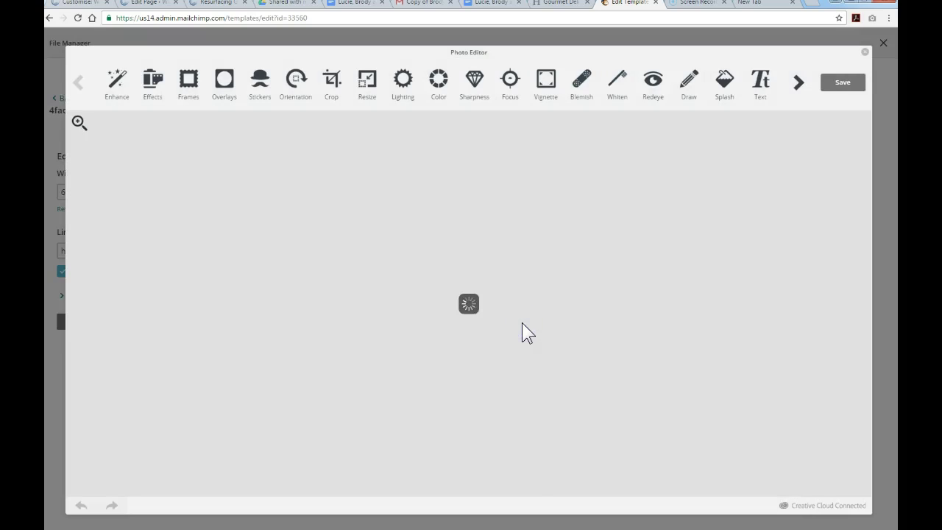
Crop the ham photo to a 599 × 236 strip around the lower ham, then apply and save.
click(333, 81)
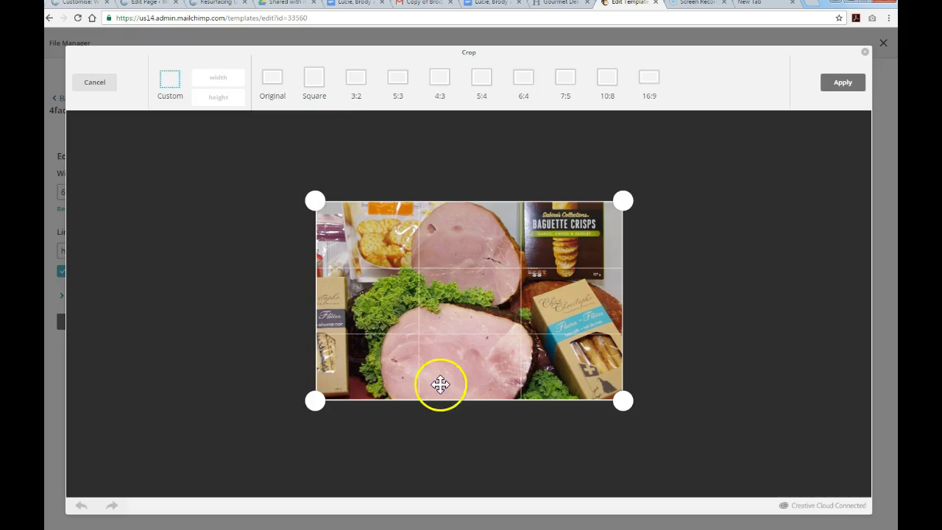
drag(313, 400, 315, 353)
drag(313, 200, 317, 261)
drag(316, 352, 312, 383)
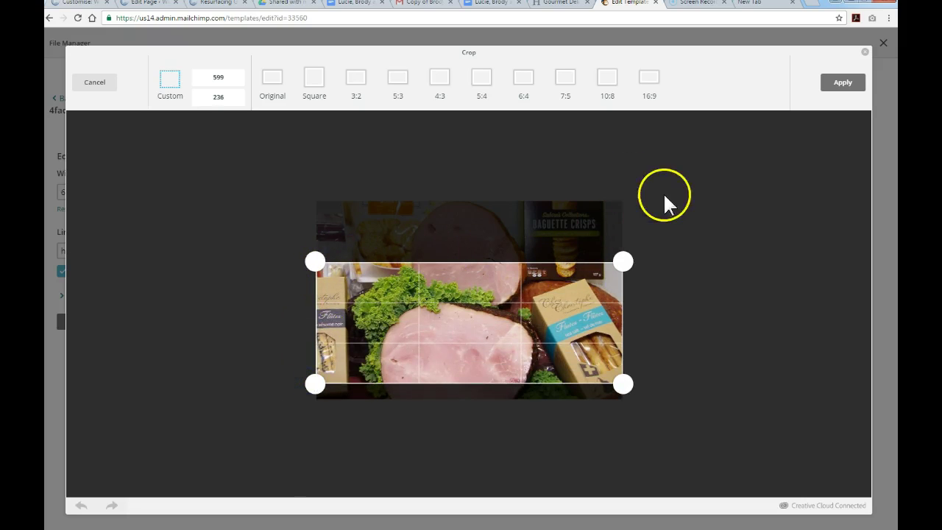
click(841, 84)
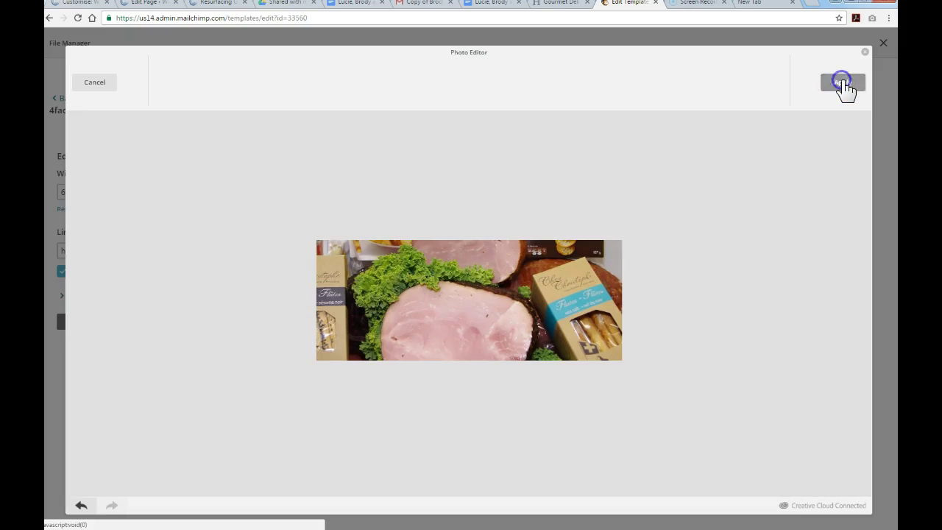
click(846, 87)
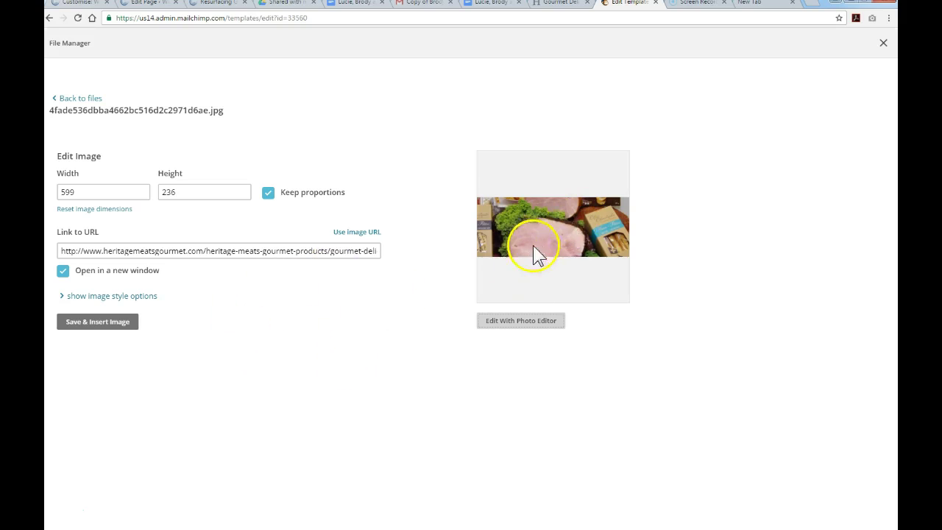
Place the cropped ham photo above the Special heading and save the Special text block.
click(116, 322)
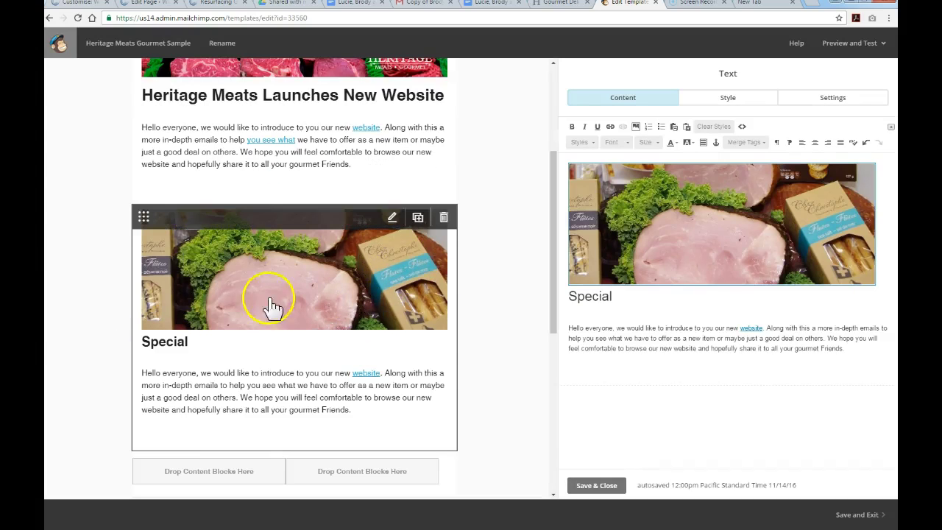
click(596, 295)
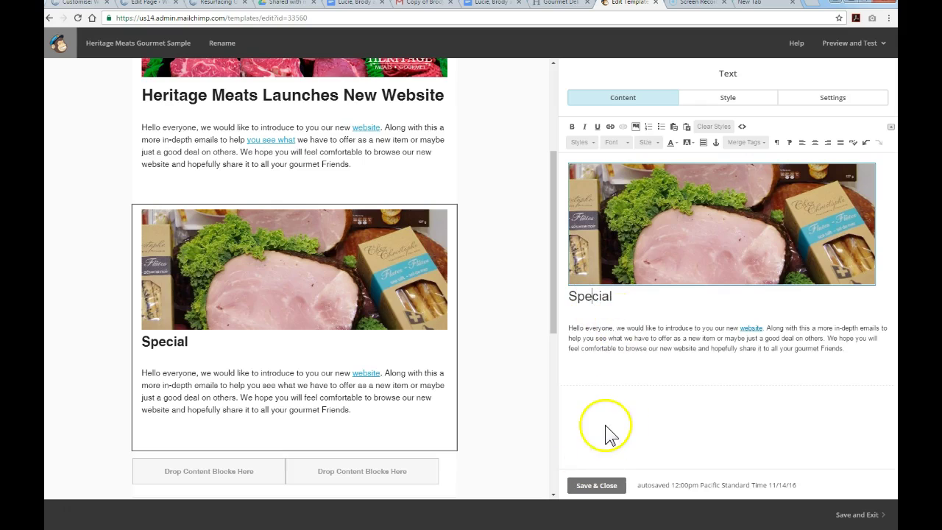
drag(635, 462, 669, 483)
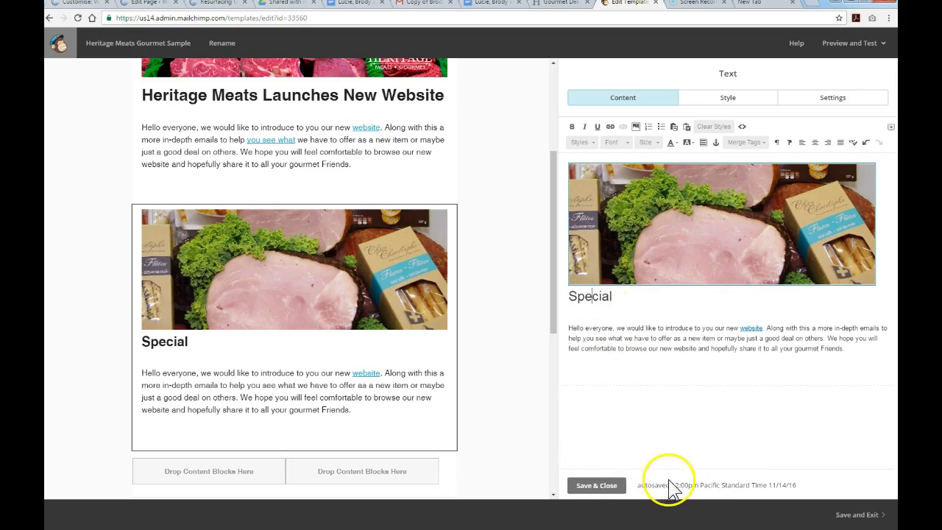
click(599, 485)
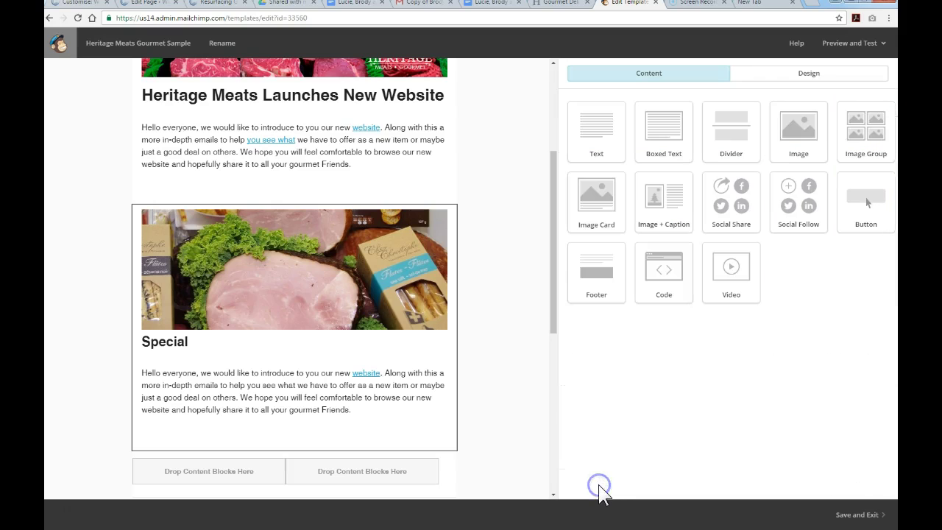
Review the email's image and links, then save 'Heritage Meats Gourmet Sample' and exit to Templates.
scroll(465, 397, down, 2)
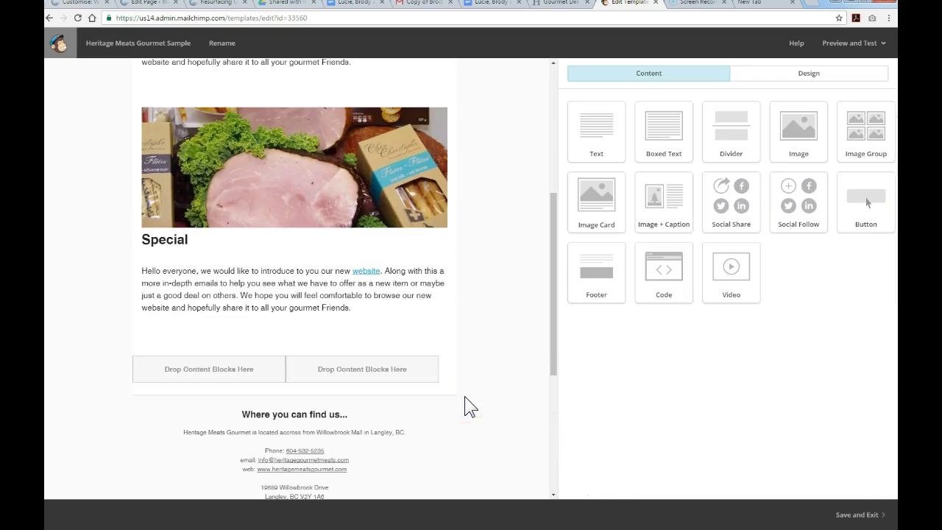
scroll(389, 347, down, 1)
scroll(339, 270, up, 4)
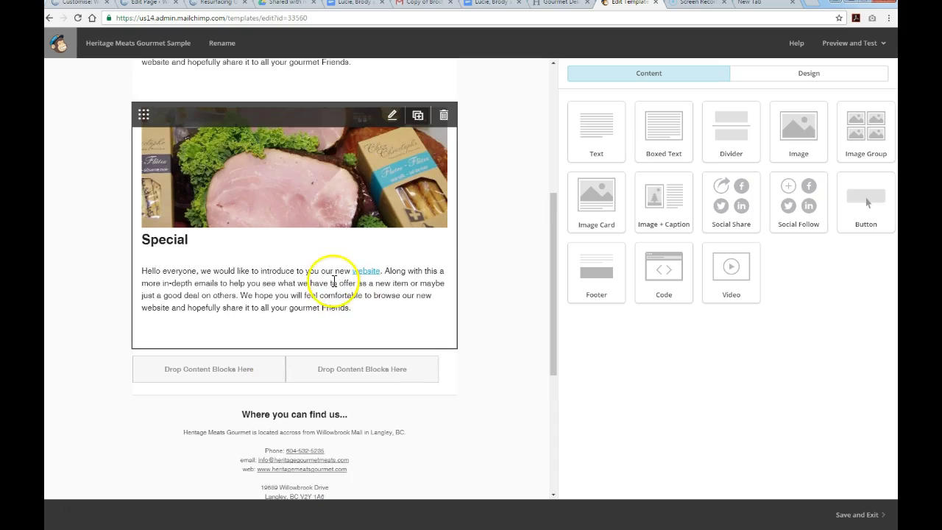
scroll(299, 291, up, 1)
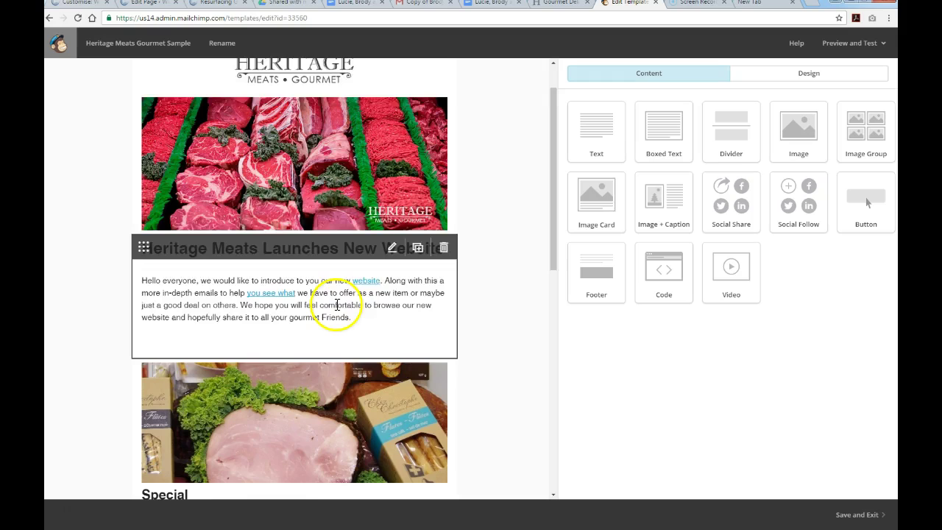
scroll(339, 313, down, 1)
scroll(386, 352, down, 2)
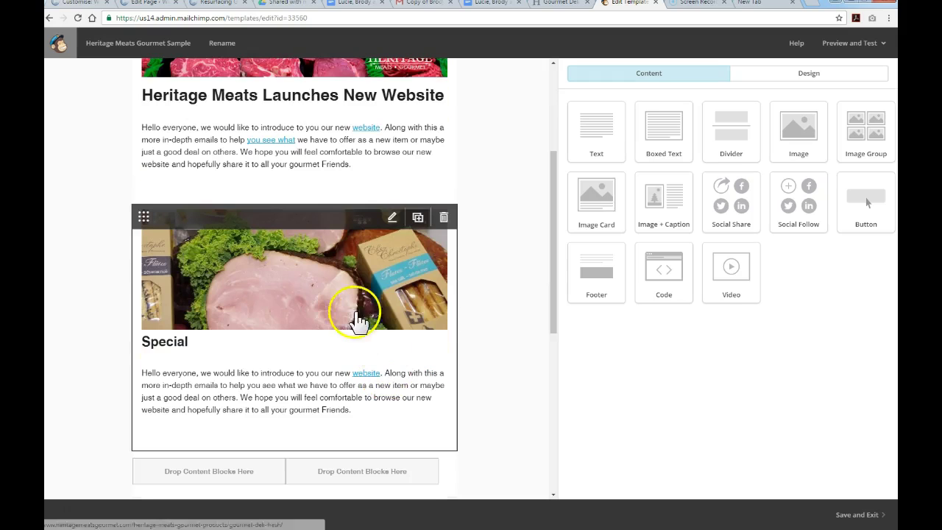
scroll(362, 316, down, 1)
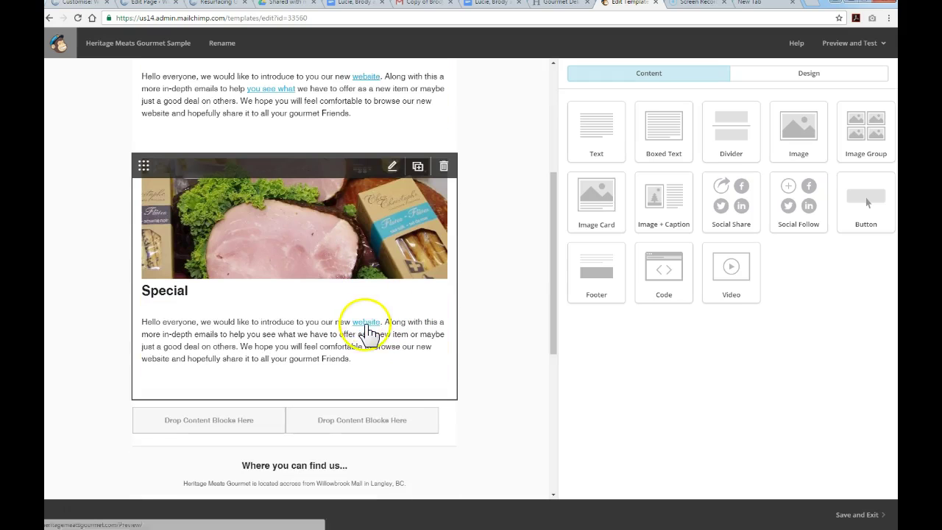
scroll(486, 398, up, 1)
scroll(486, 393, up, 2)
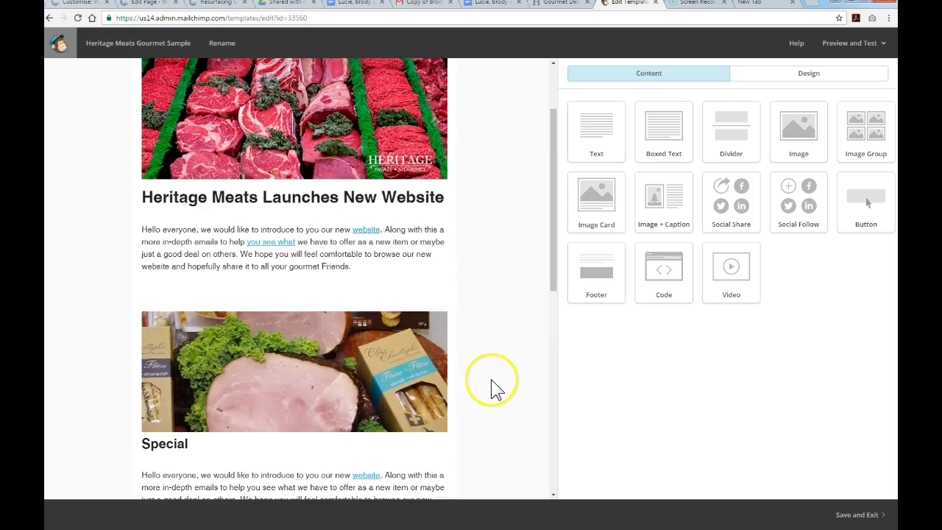
scroll(492, 390, up, 2)
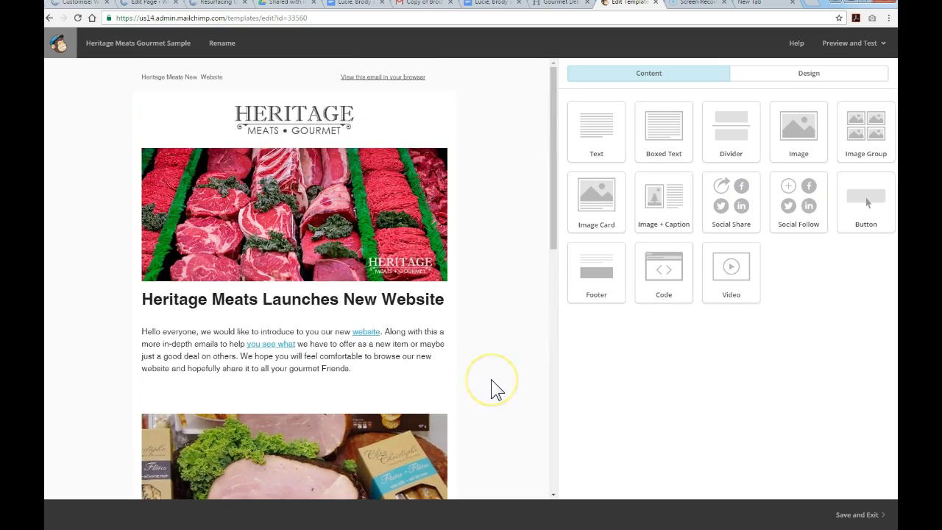
click(863, 519)
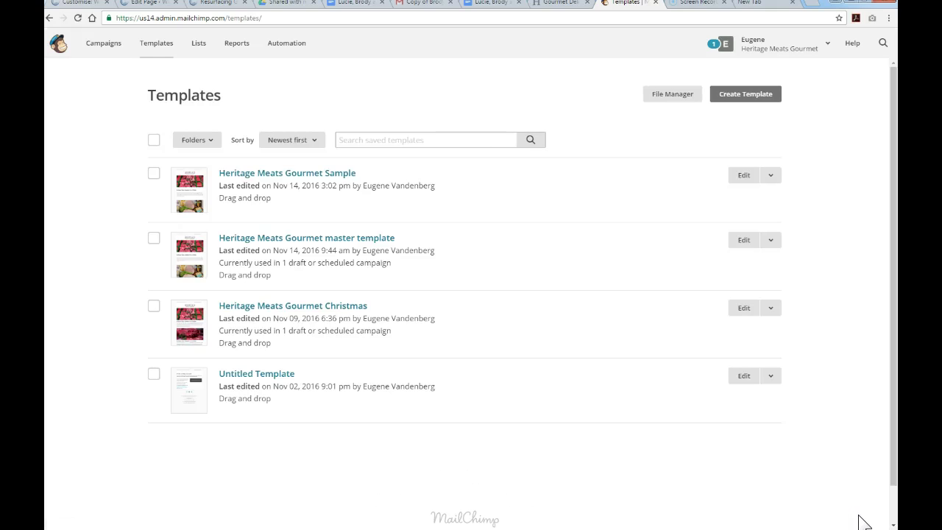